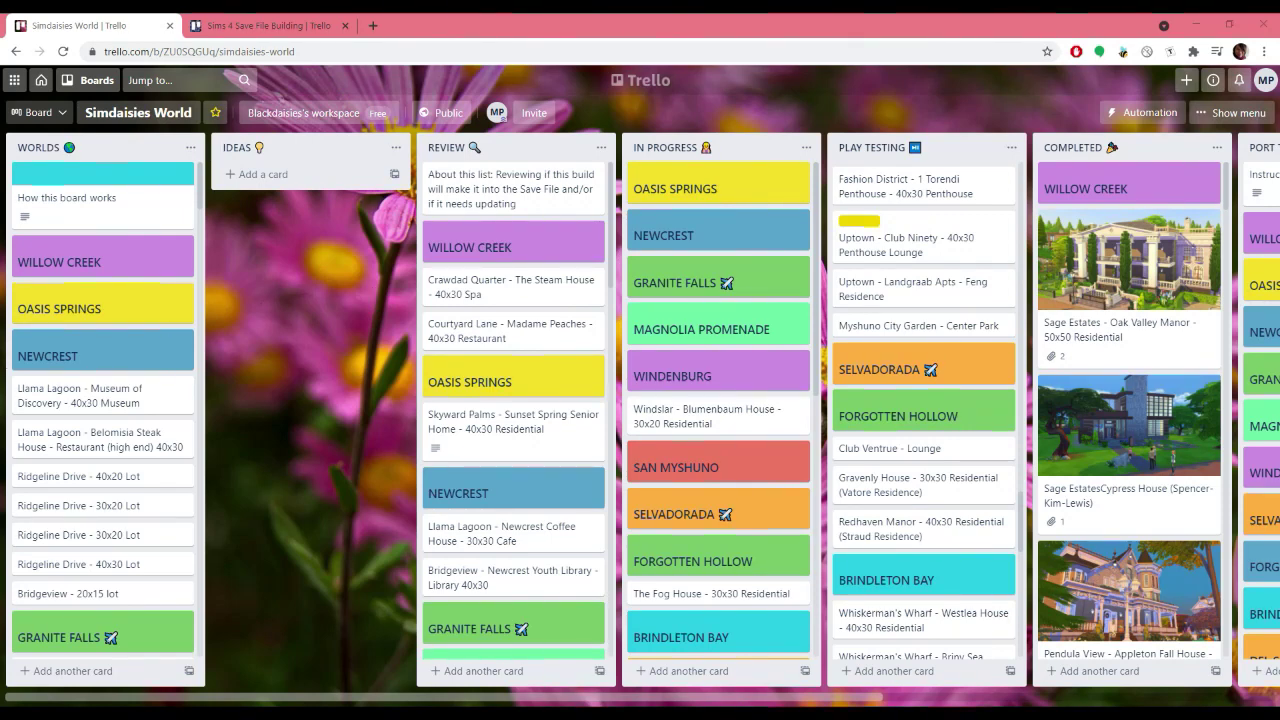
Step: Look over the Simdaisies World board's lists from WORLDS through TEMPLATE, and the world headings in the WORLDS list
{"action": "left_click_drag", "start_coordinate": [108, 158], "coordinate": [325, 150]}
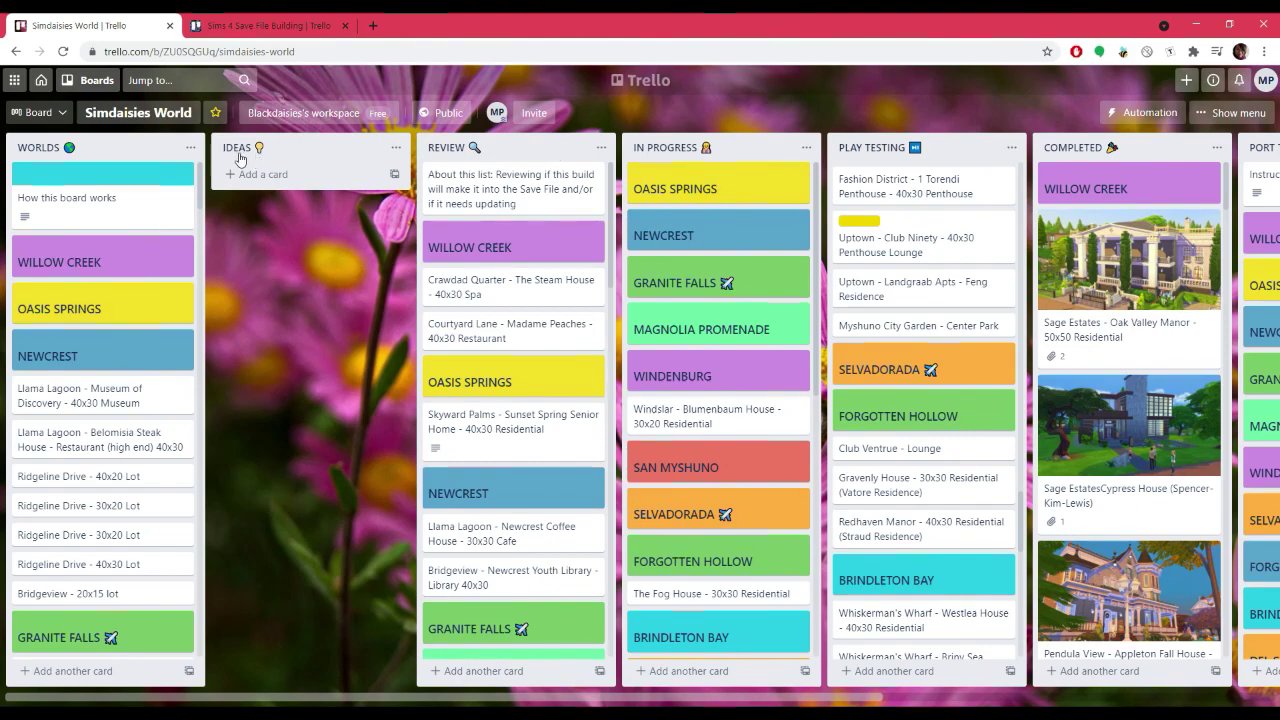
{"action": "left_click_drag", "start_coordinate": [505, 703], "coordinate": [743, 700]}
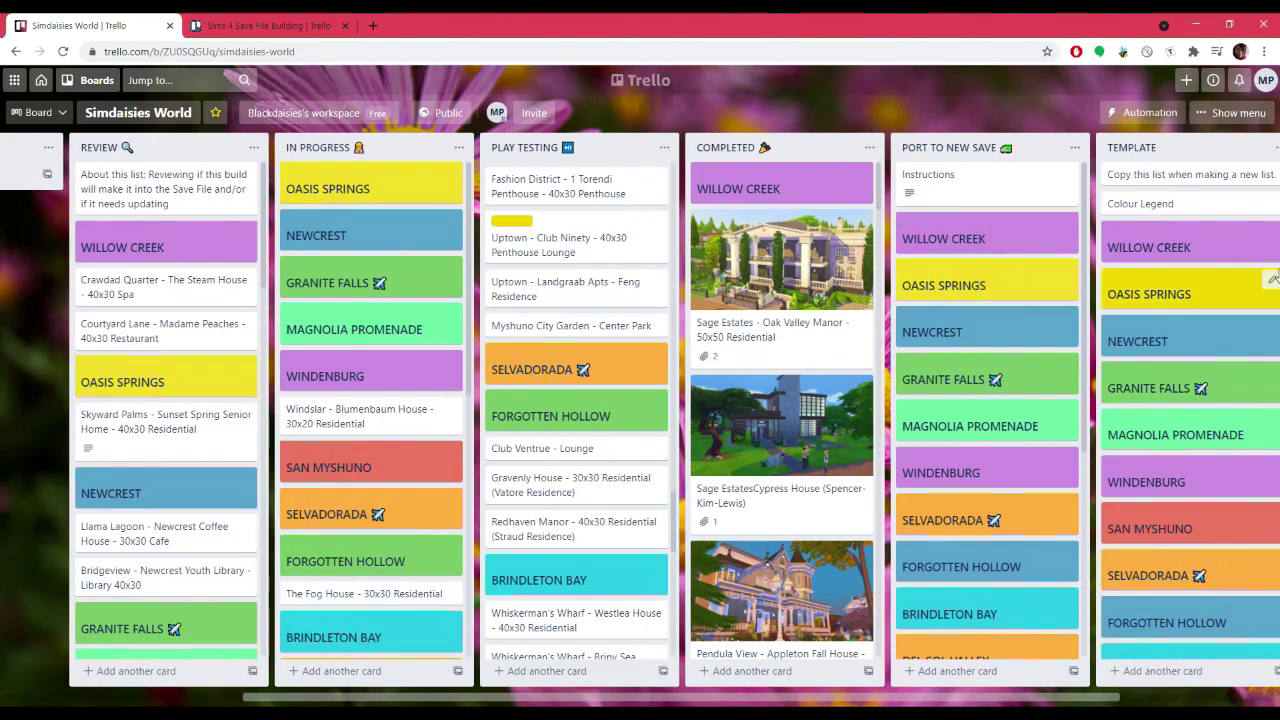
{"action": "left_click_drag", "start_coordinate": [620, 701], "coordinate": [386, 701]}
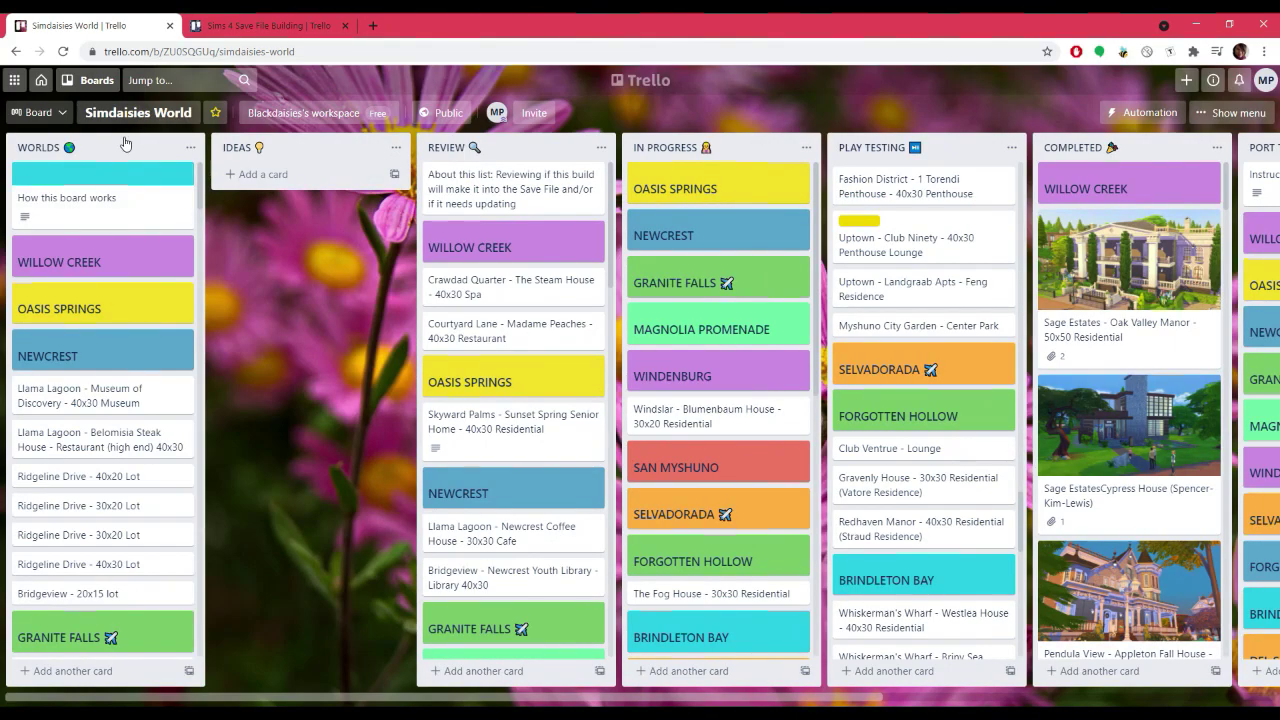
{"action": "left_click_drag", "start_coordinate": [121, 148], "coordinate": [113, 148]}
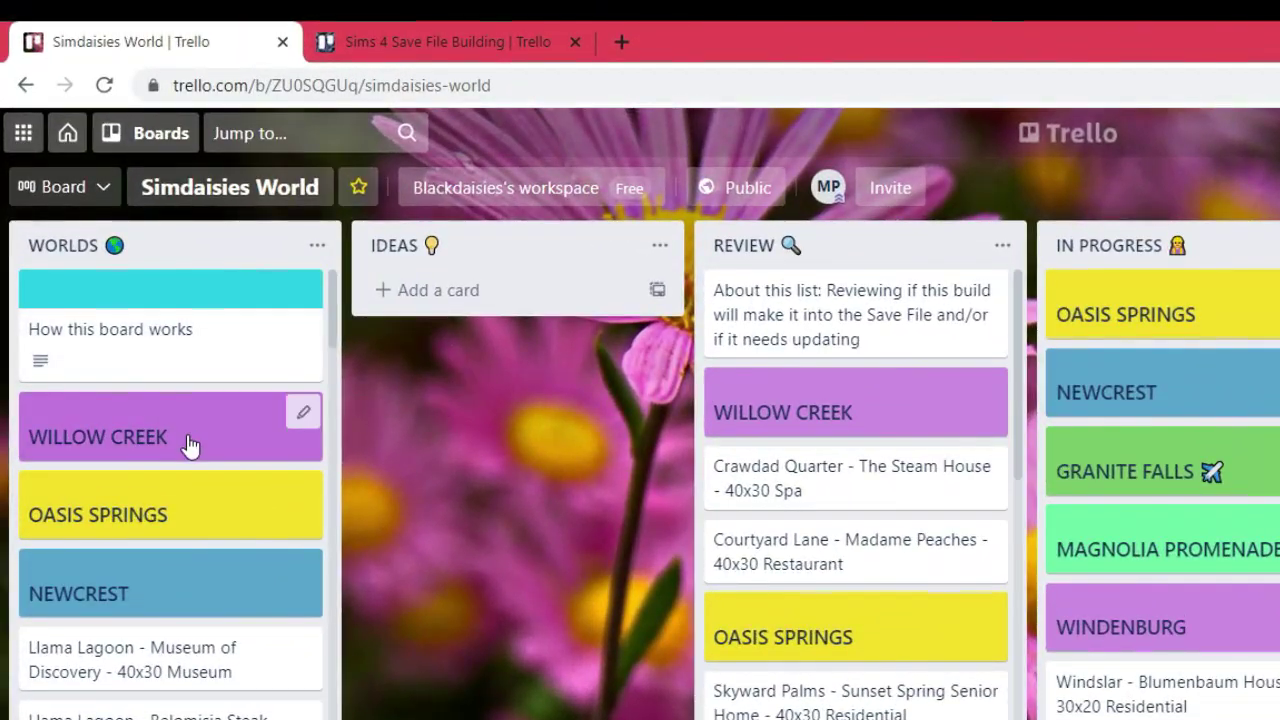
{"action": "left_click_drag", "start_coordinate": [197, 466], "coordinate": [226, 452]}
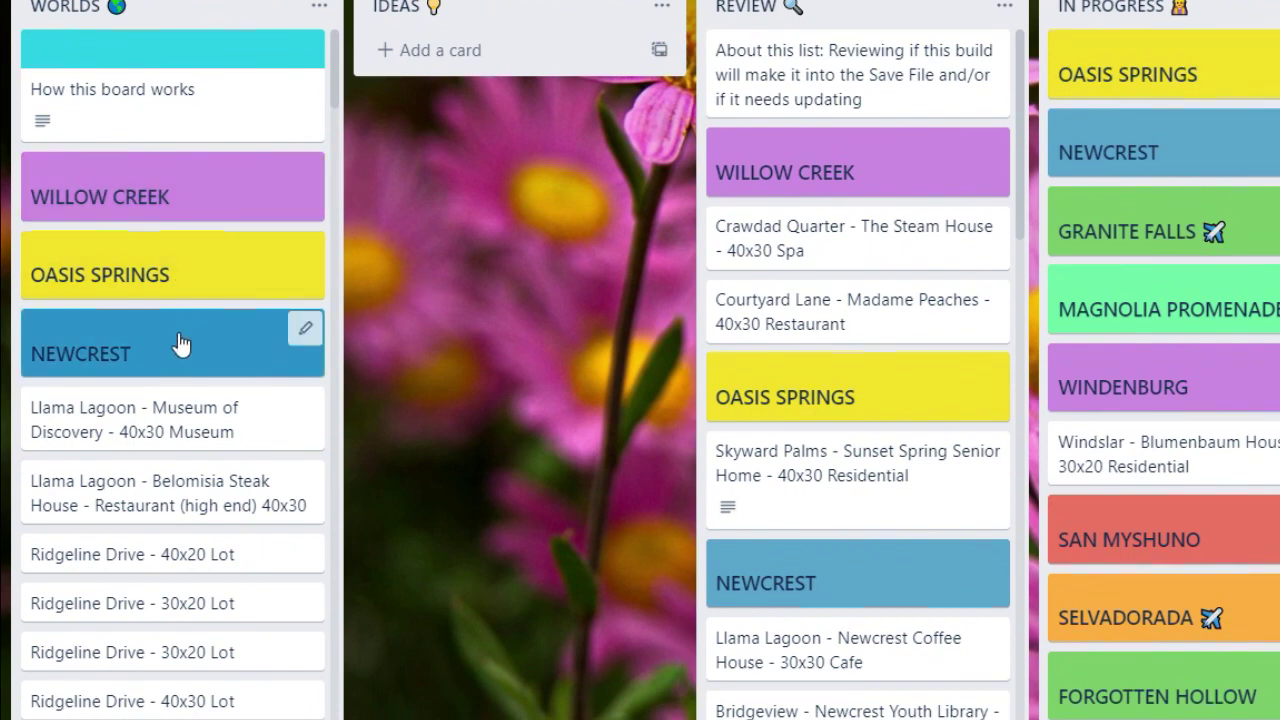
{"action": "left_click_drag", "start_coordinate": [197, 435], "coordinate": [140, 511]}
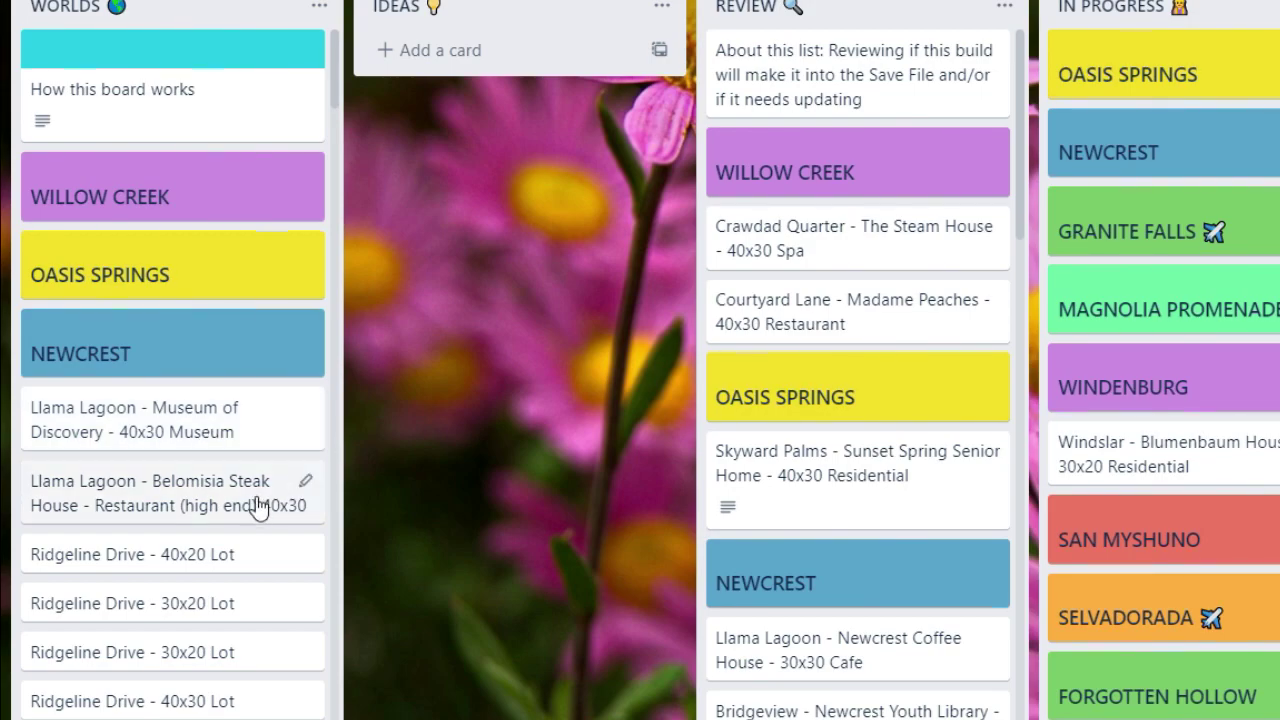
Step: Move the "Llama Lagoon - Museum of Discovery" card from WORLDS to IN PROGRESS, placing it under the NEWCREST heading
{"action": "scroll", "coordinate": [256, 533], "scroll_direction": "down", "scroll_amount": 2}
{"action": "scroll", "coordinate": [261, 531], "scroll_direction": "up", "scroll_amount": 2}
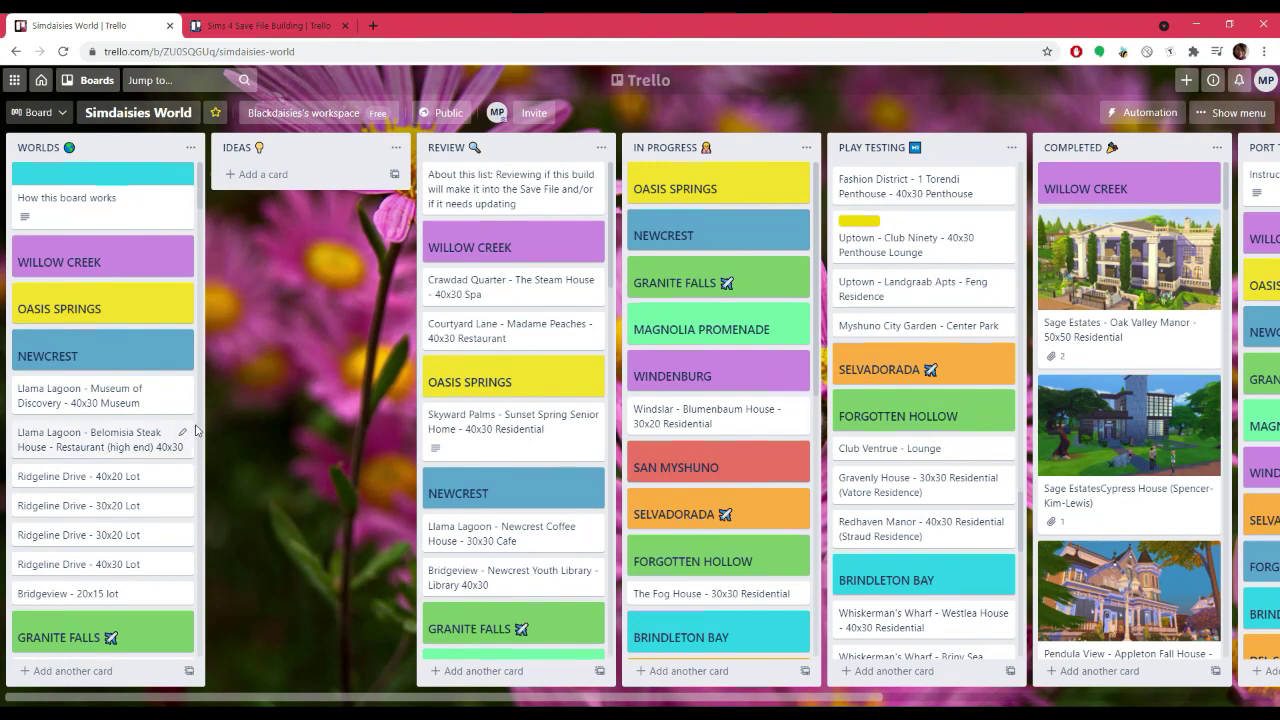
{"action": "left_click_drag", "start_coordinate": [42, 390], "coordinate": [660, 272]}
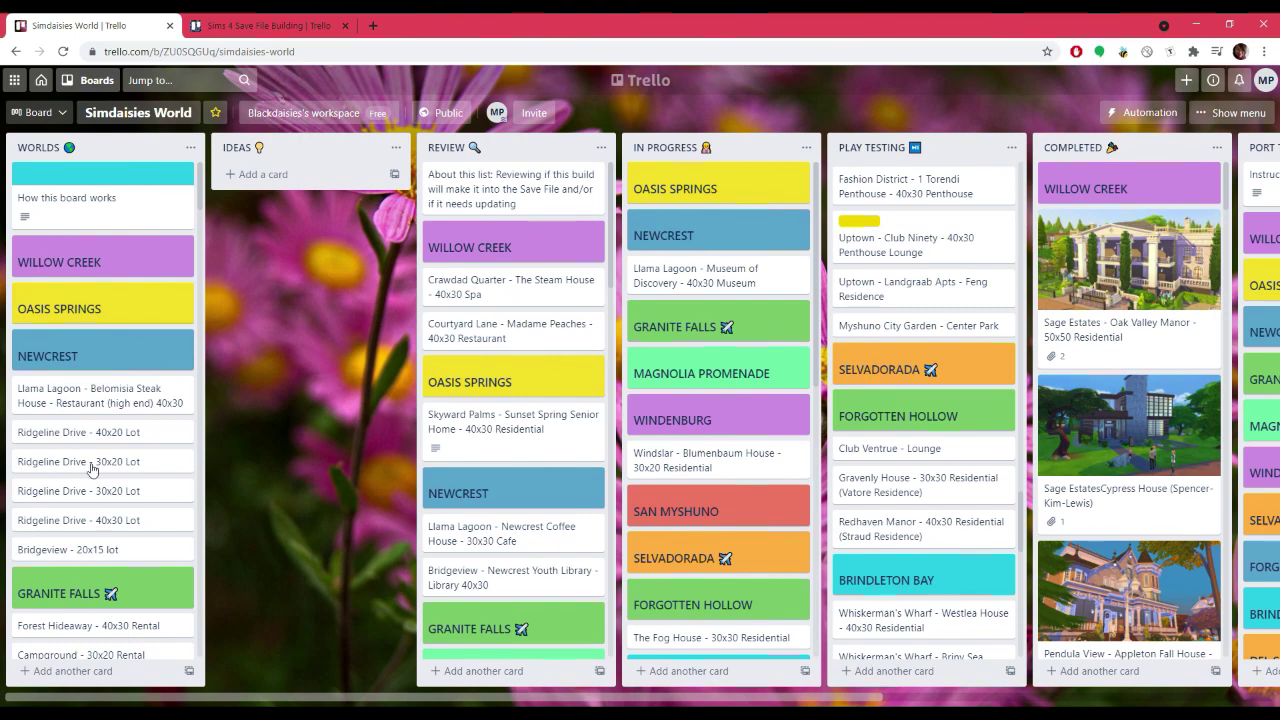
{"action": "scroll", "coordinate": [145, 320], "scroll_direction": "down", "scroll_amount": 5}
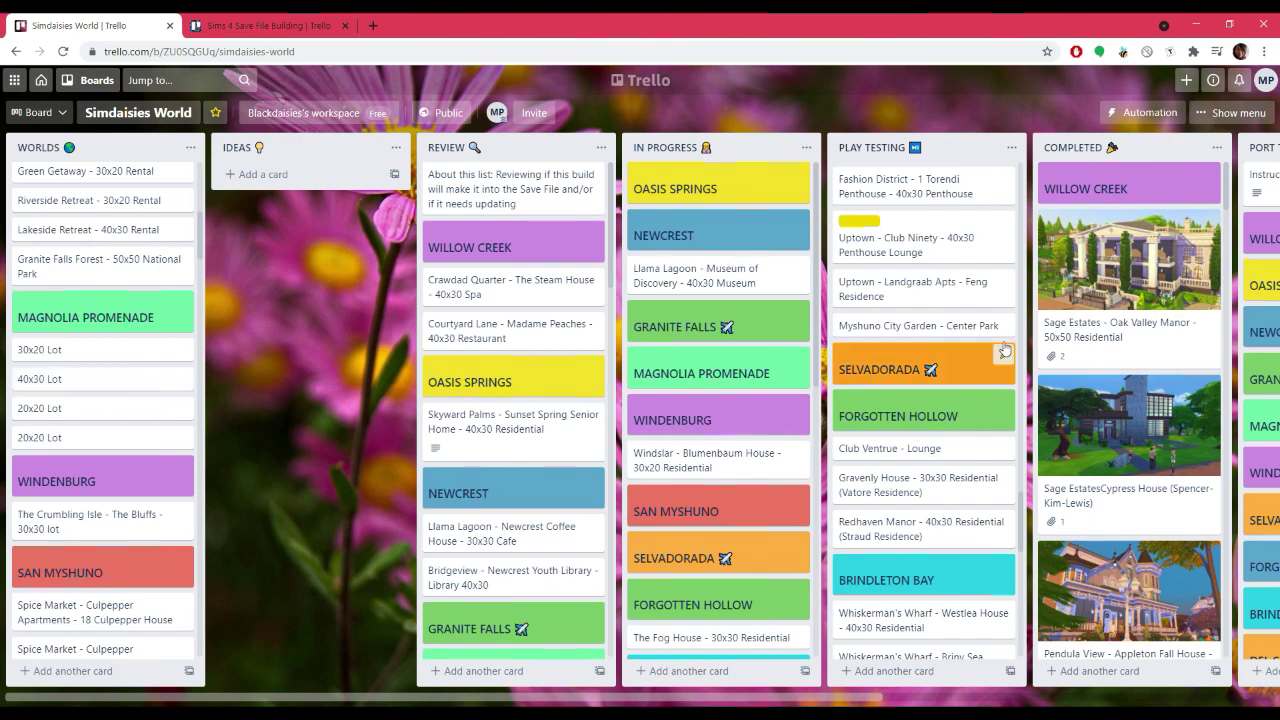
Step: View the details of the "Sage Estates - Oak Valley Manor" card in COMPLETED and look over the PORT TO NEW SAVE list
{"action": "left_click_drag", "start_coordinate": [632, 698], "coordinate": [764, 696]}
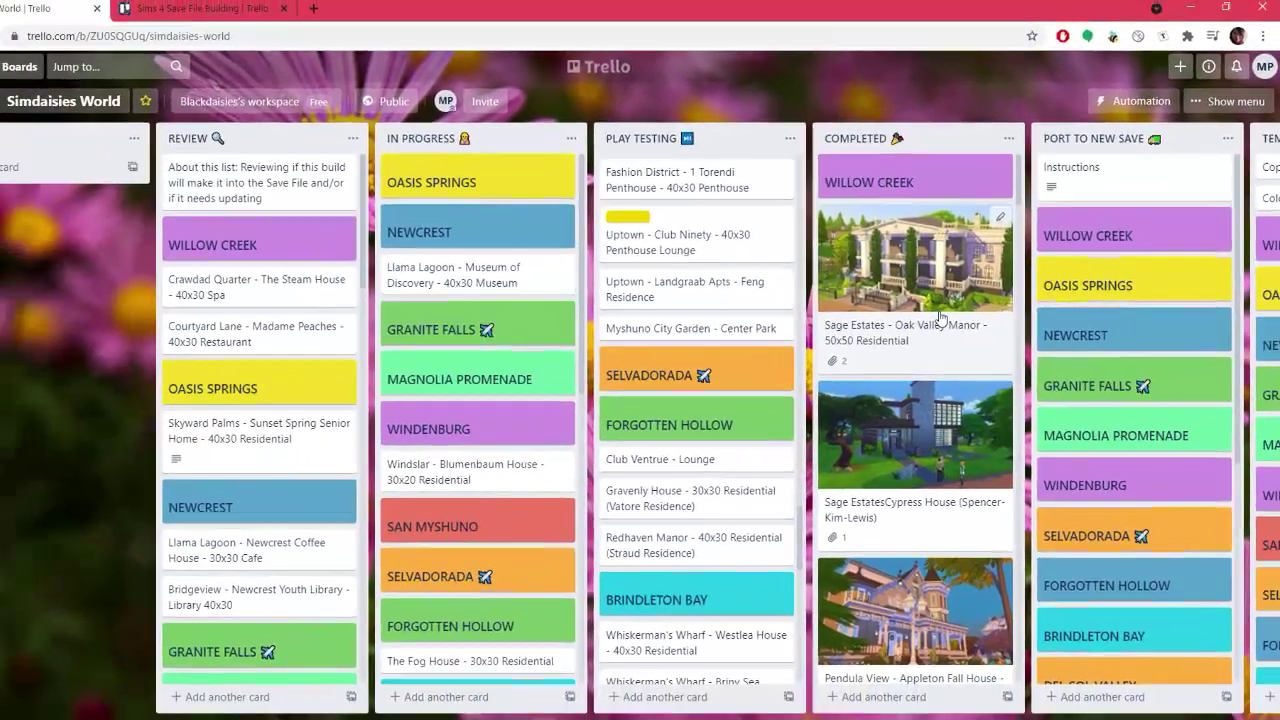
{"action": "left_click", "coordinate": [940, 316]}
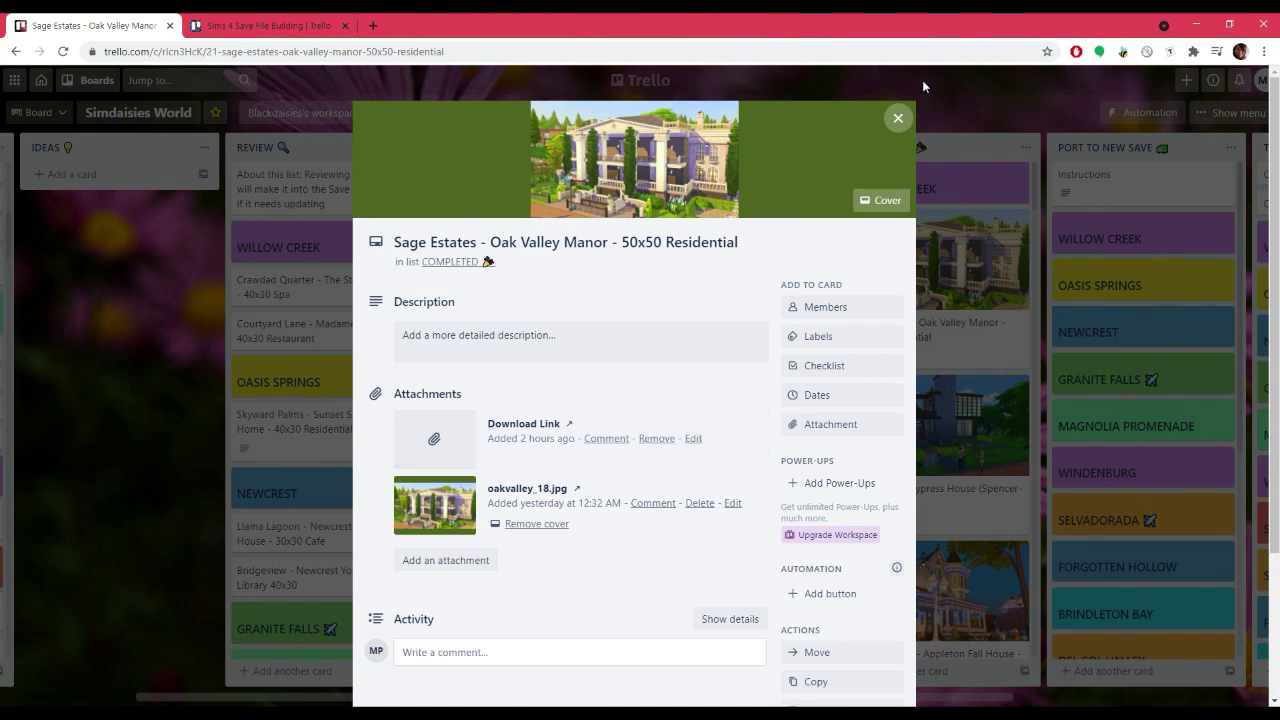
{"action": "left_click", "coordinate": [898, 118]}
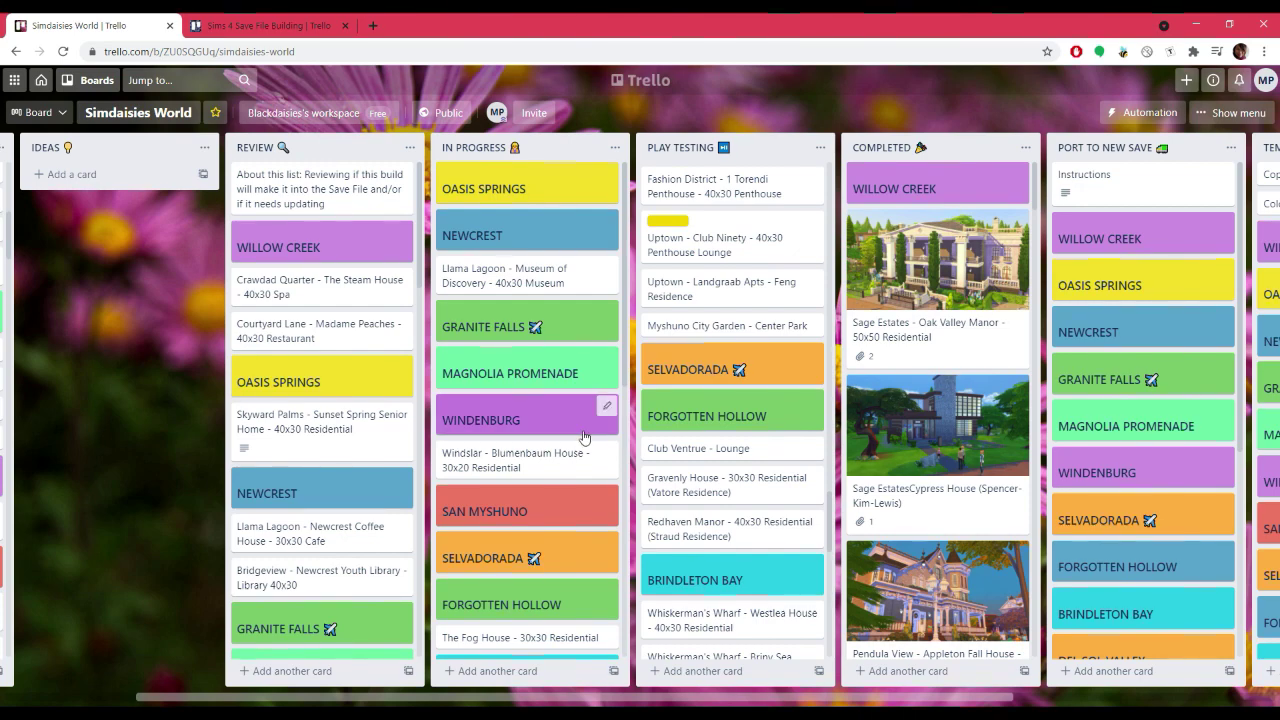
{"action": "left_click_drag", "start_coordinate": [603, 696], "coordinate": [693, 689]}
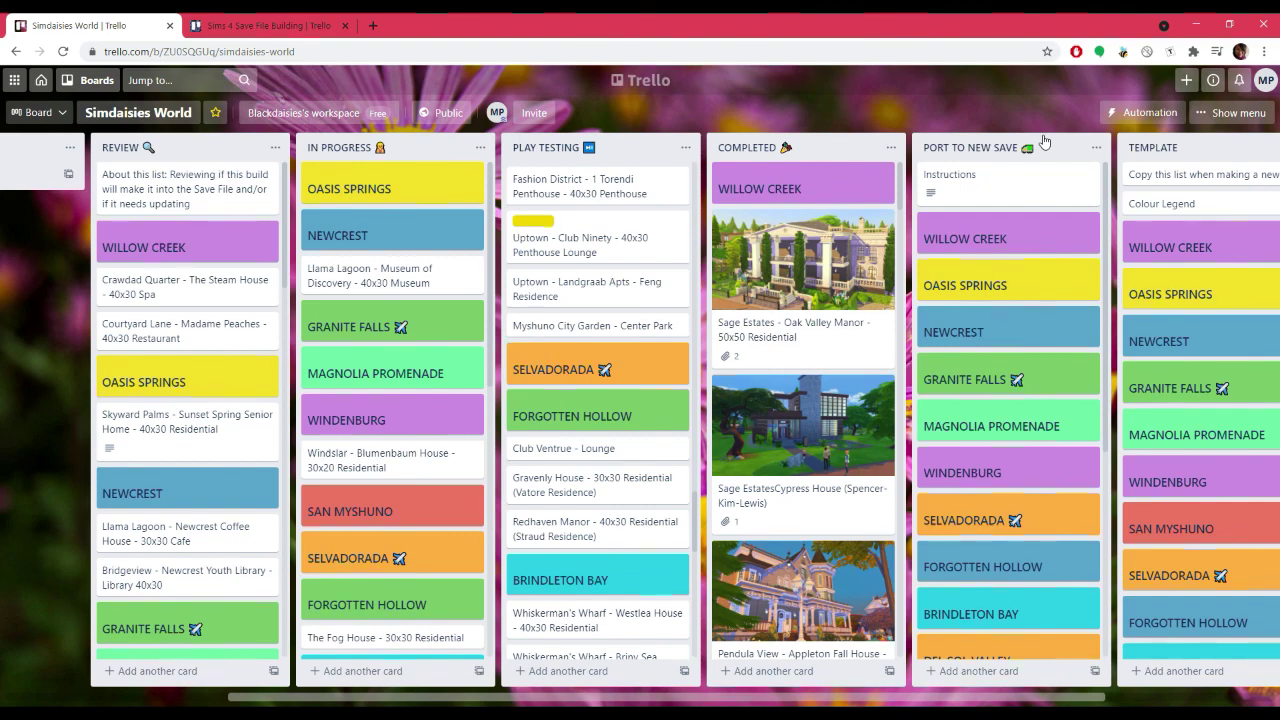
{"action": "left_click_drag", "start_coordinate": [271, 697], "coordinate": [152, 700]}
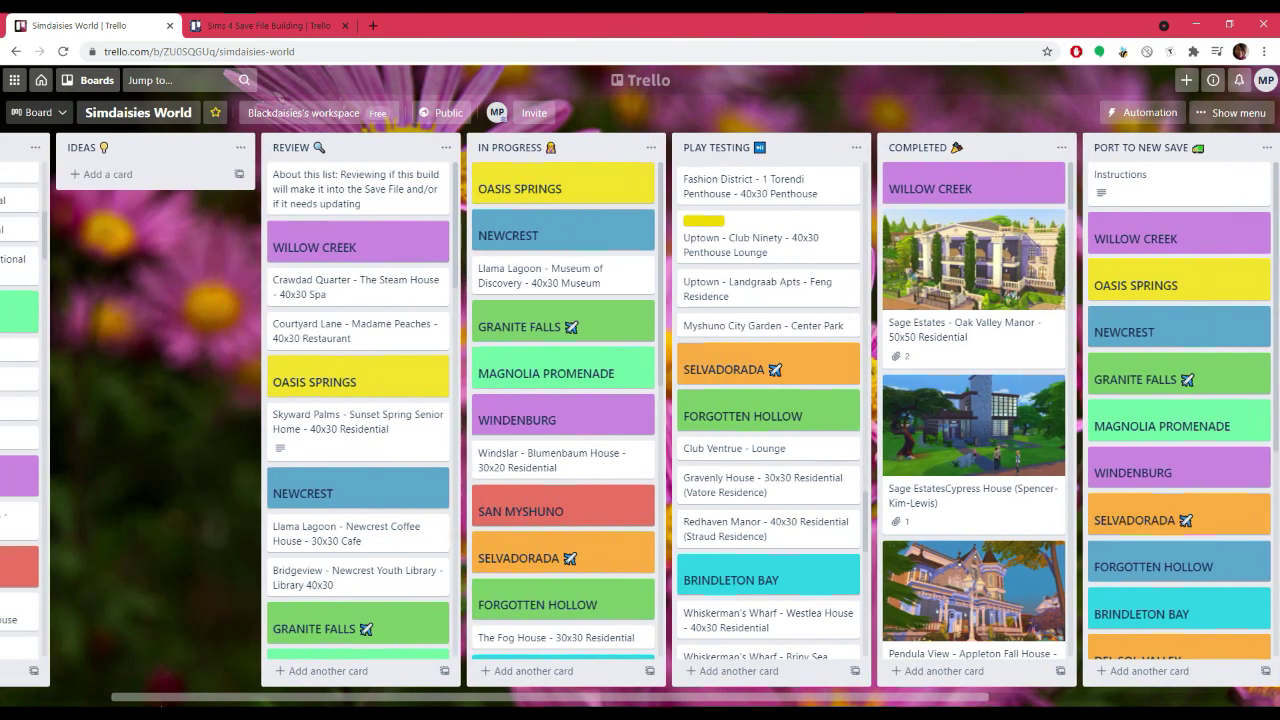
{"action": "left_click_drag", "start_coordinate": [790, 287], "coordinate": [980, 250]}
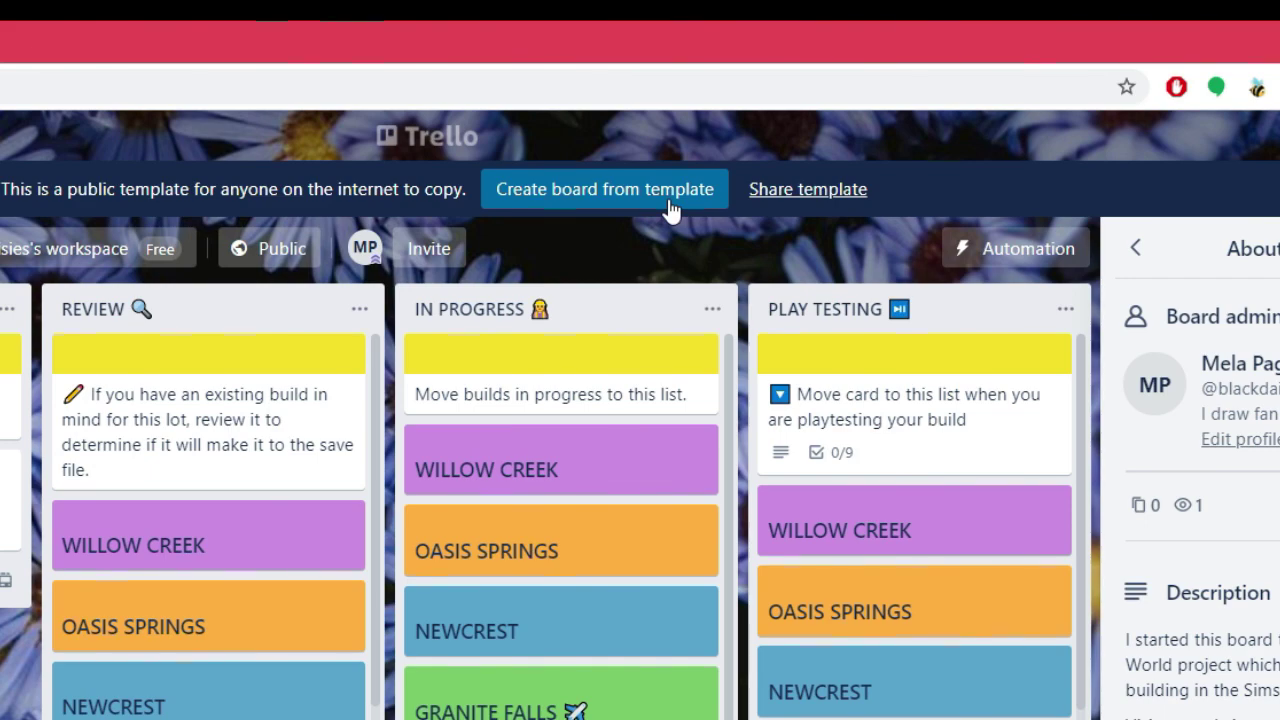
Step: Review the options for creating a board from the Sims 4 Save File Building template and close them without creating one
{"action": "left_click", "coordinate": [670, 210]}
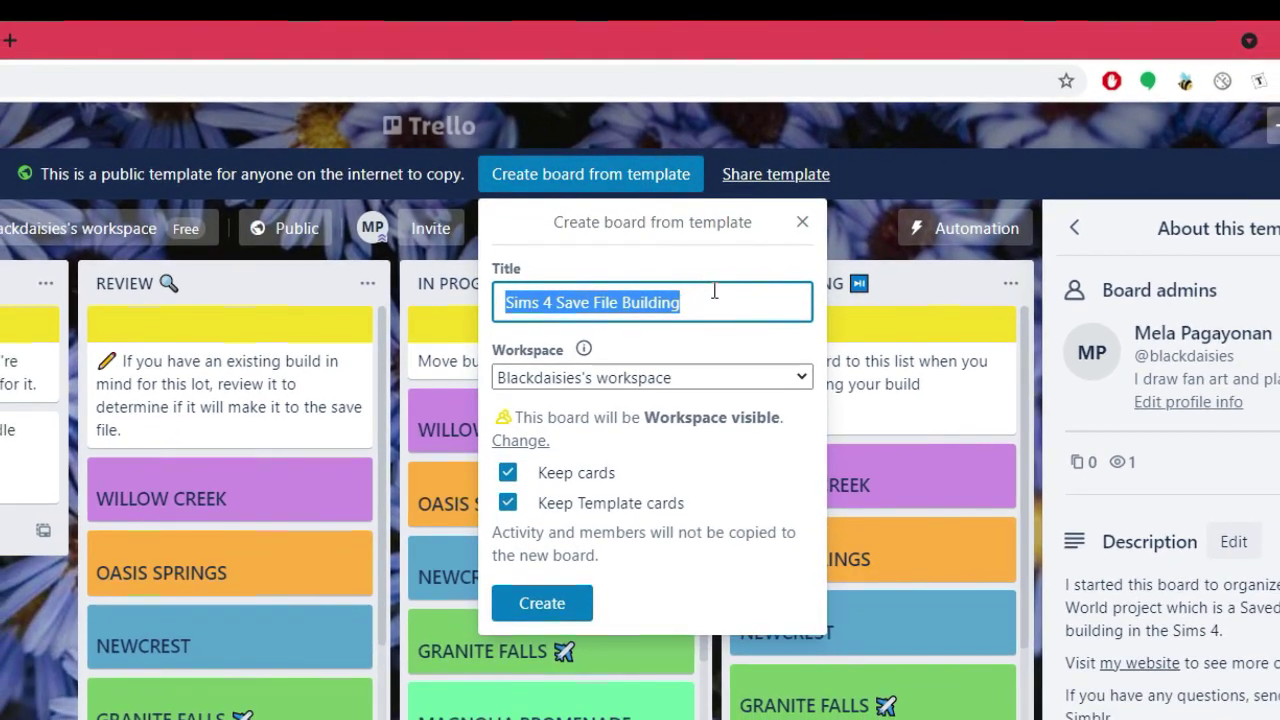
{"action": "left_click_drag", "start_coordinate": [720, 293], "coordinate": [645, 285]}
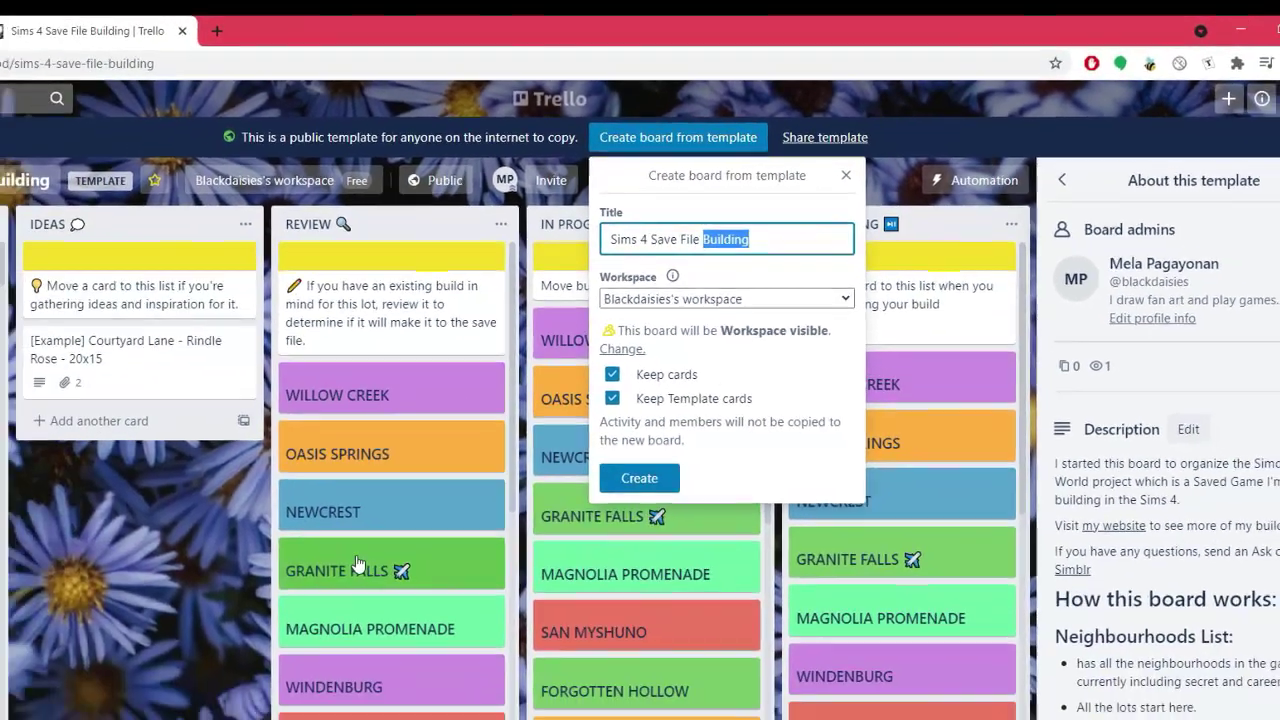
{"action": "left_click", "coordinate": [301, 474]}
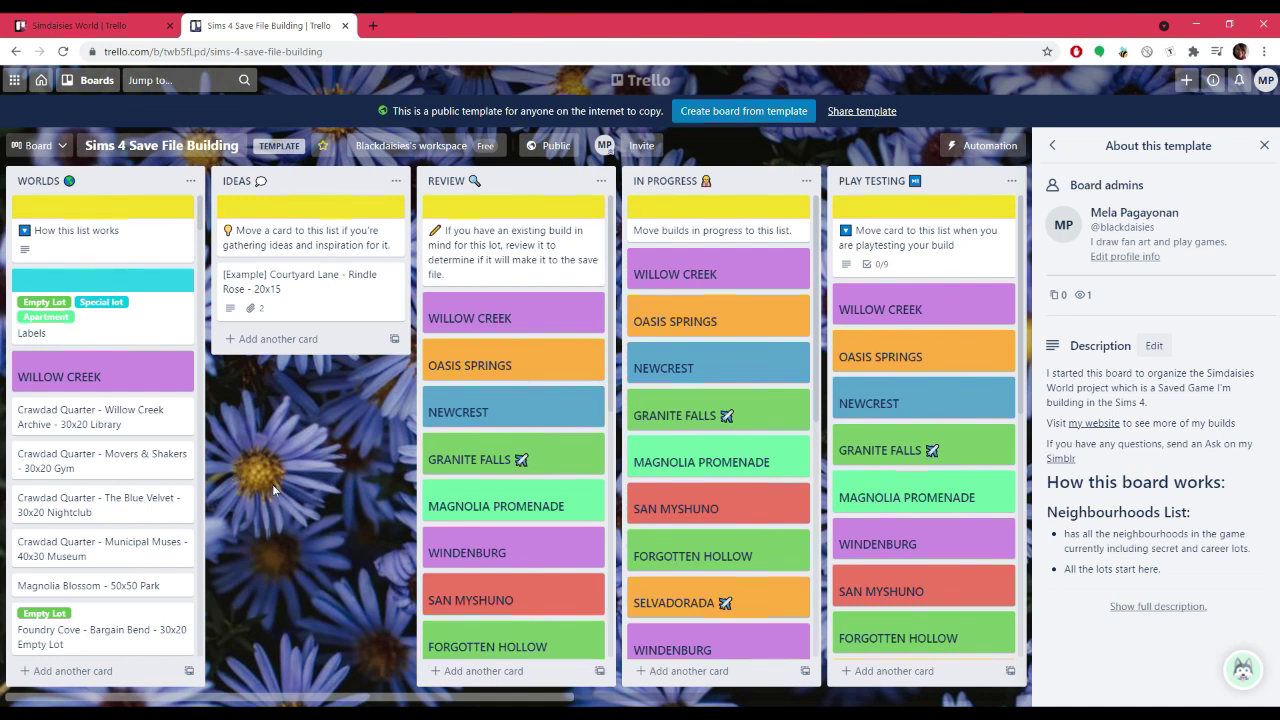
Step: Look through the lots in the template's WORLDS list and the world headings in its REVIEW list
{"action": "scroll", "coordinate": [148, 451], "scroll_direction": "down", "scroll_amount": 2}
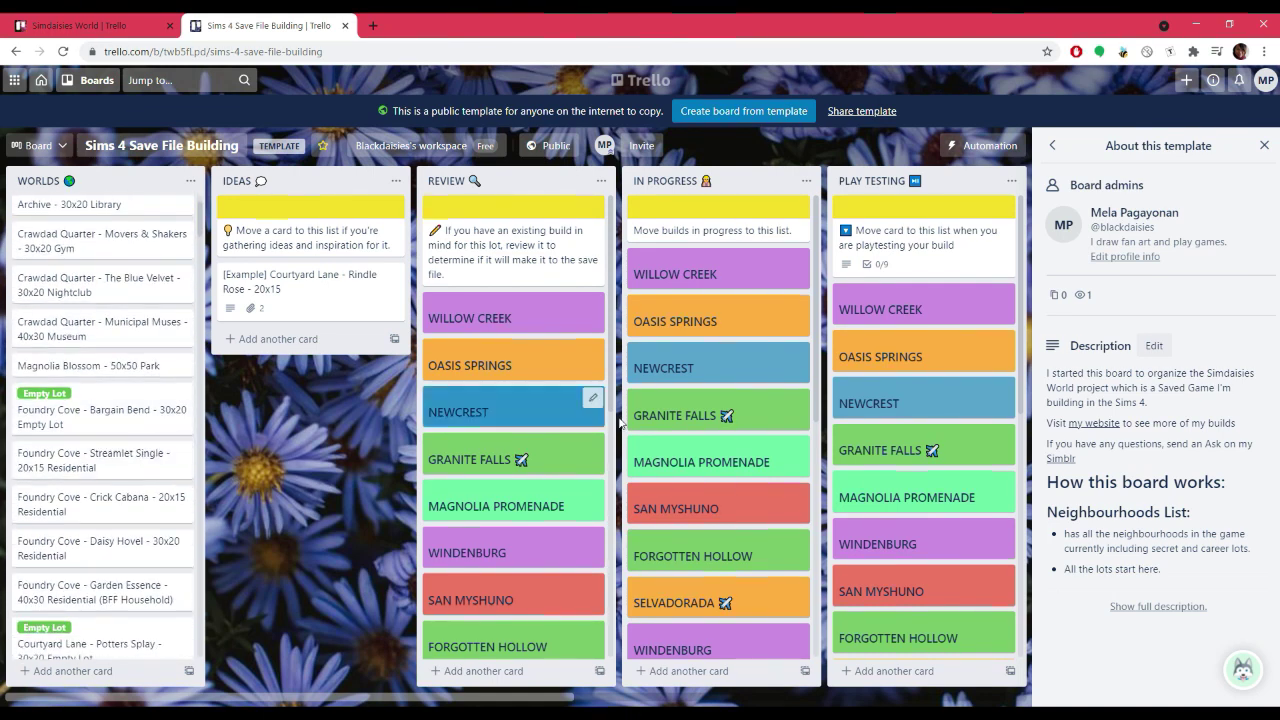
{"action": "scroll", "coordinate": [510, 412], "scroll_direction": "down", "scroll_amount": 2}
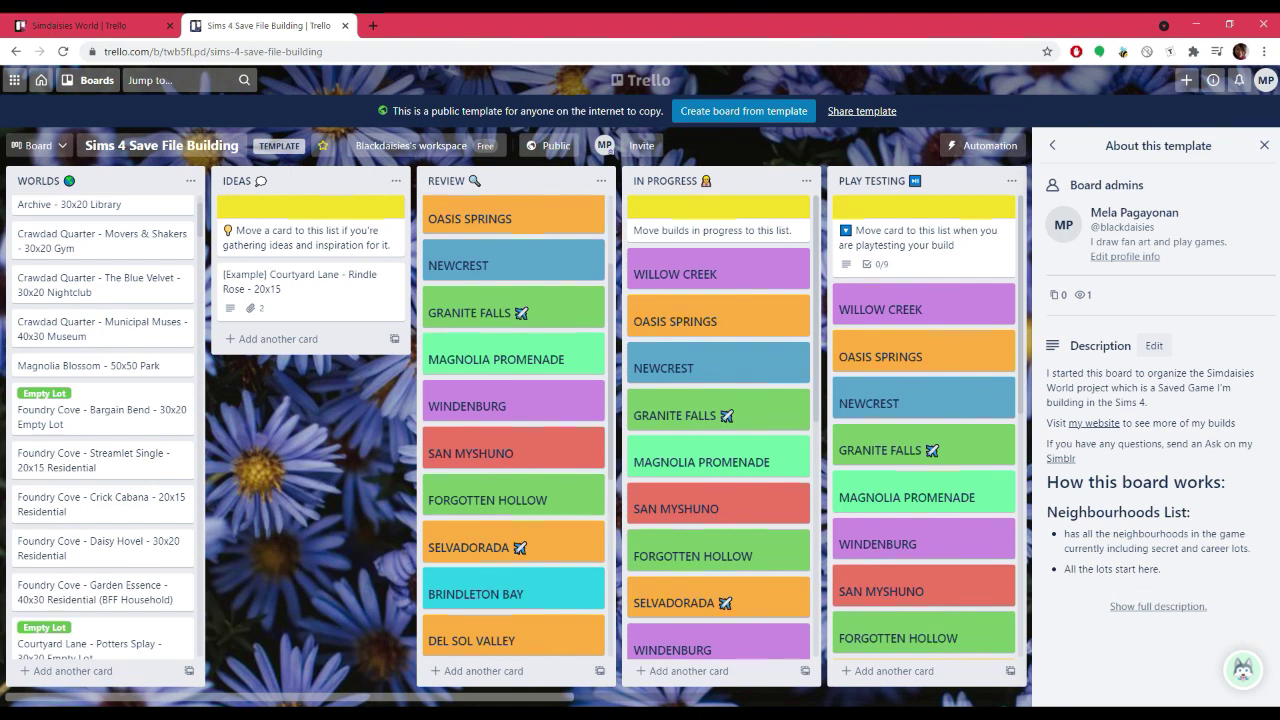
{"action": "scroll", "coordinate": [177, 440], "scroll_direction": "up", "scroll_amount": 3}
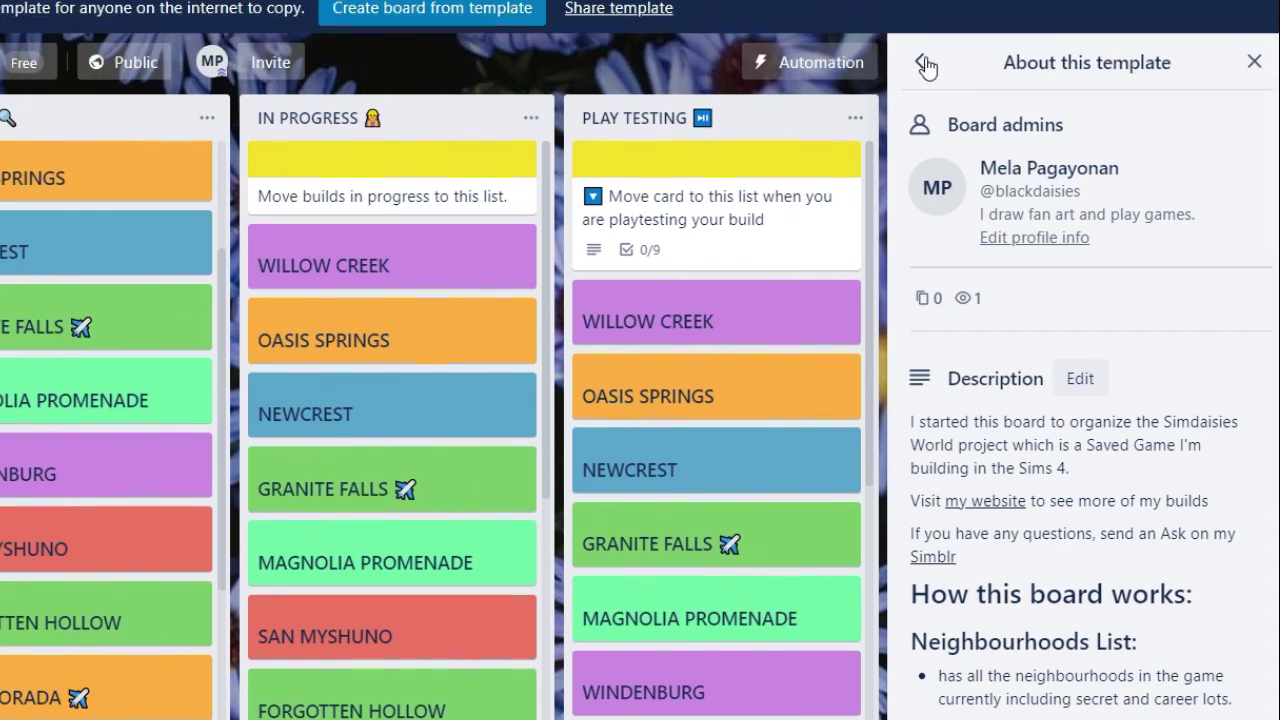
Step: Leave the template description for the main board menu, then hide the menu and show it again
{"action": "left_click", "coordinate": [920, 108]}
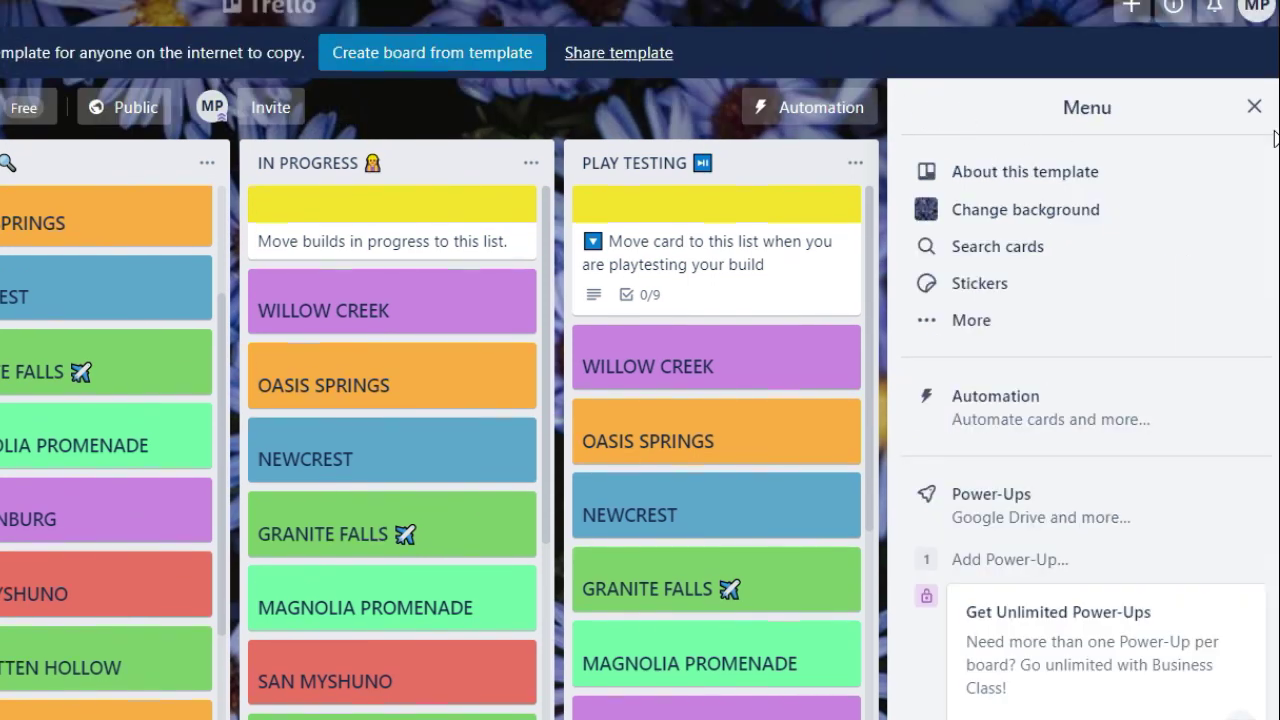
{"action": "left_click", "coordinate": [1253, 110]}
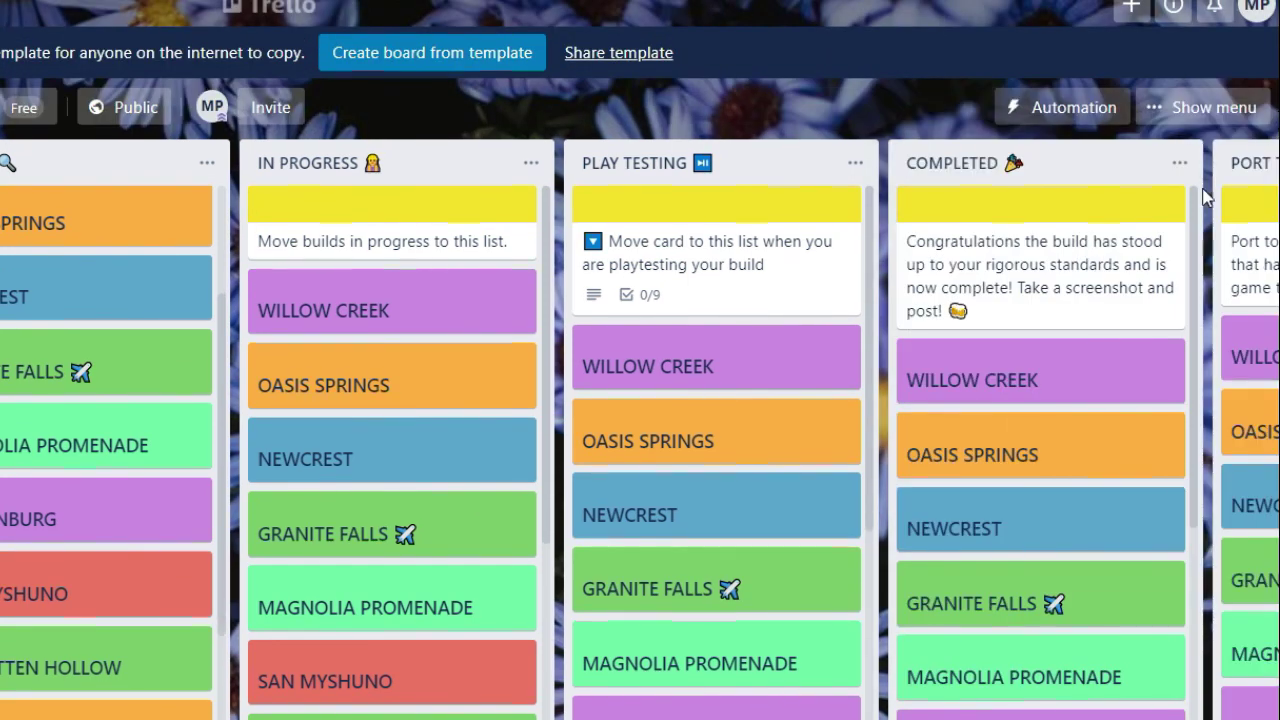
{"action": "left_click", "coordinate": [1222, 119]}
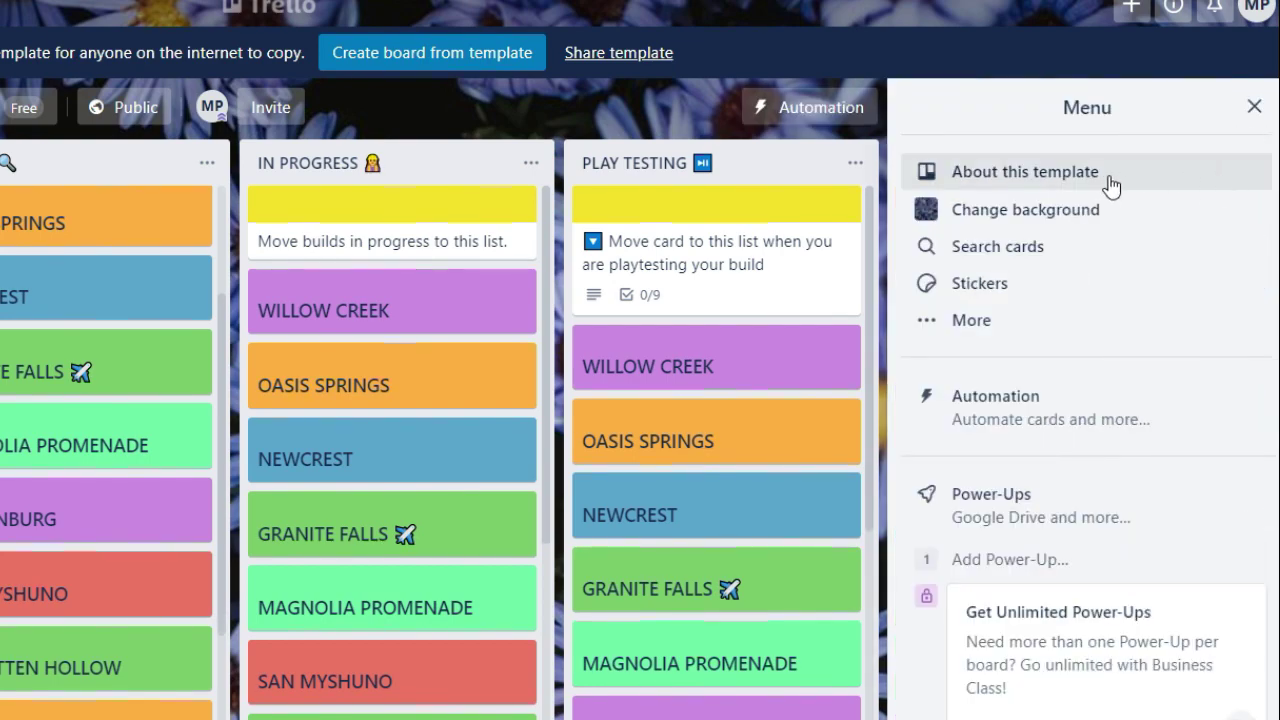
Step: Browse the Unsplash photos offered as board backgrounds and return to the background choices
{"action": "left_click", "coordinate": [1025, 213]}
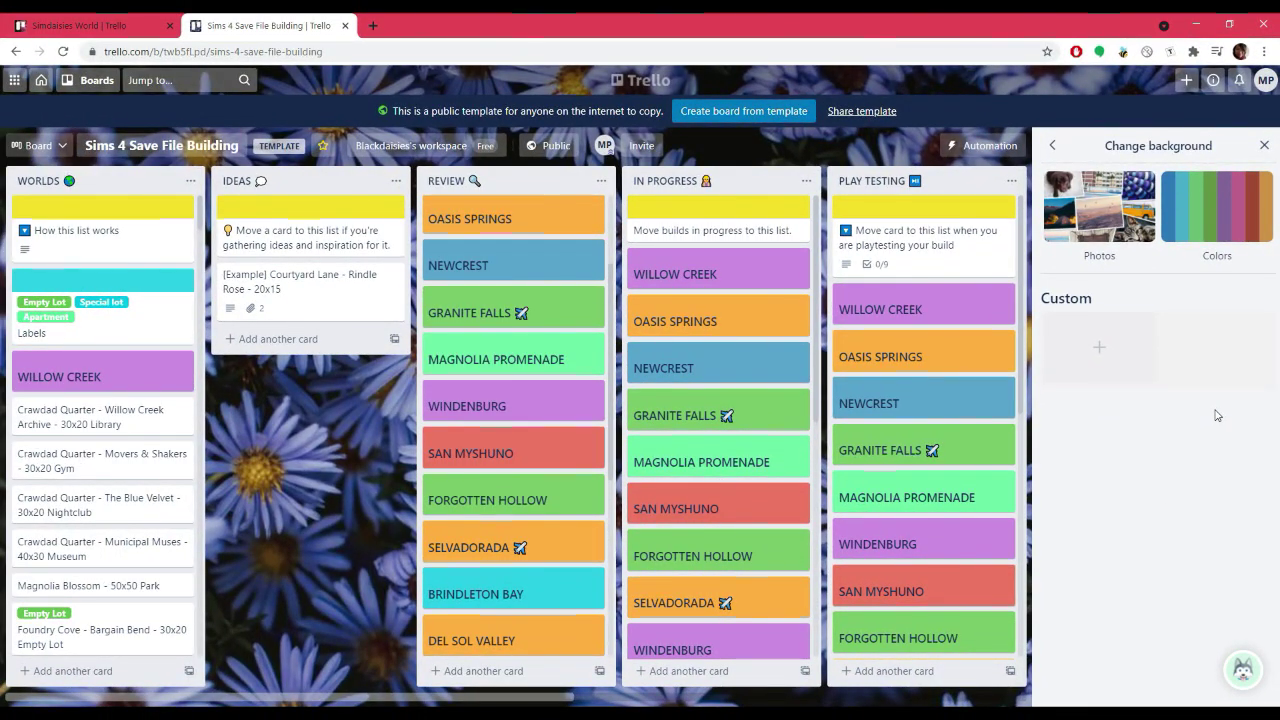
{"action": "left_click", "coordinate": [1102, 201]}
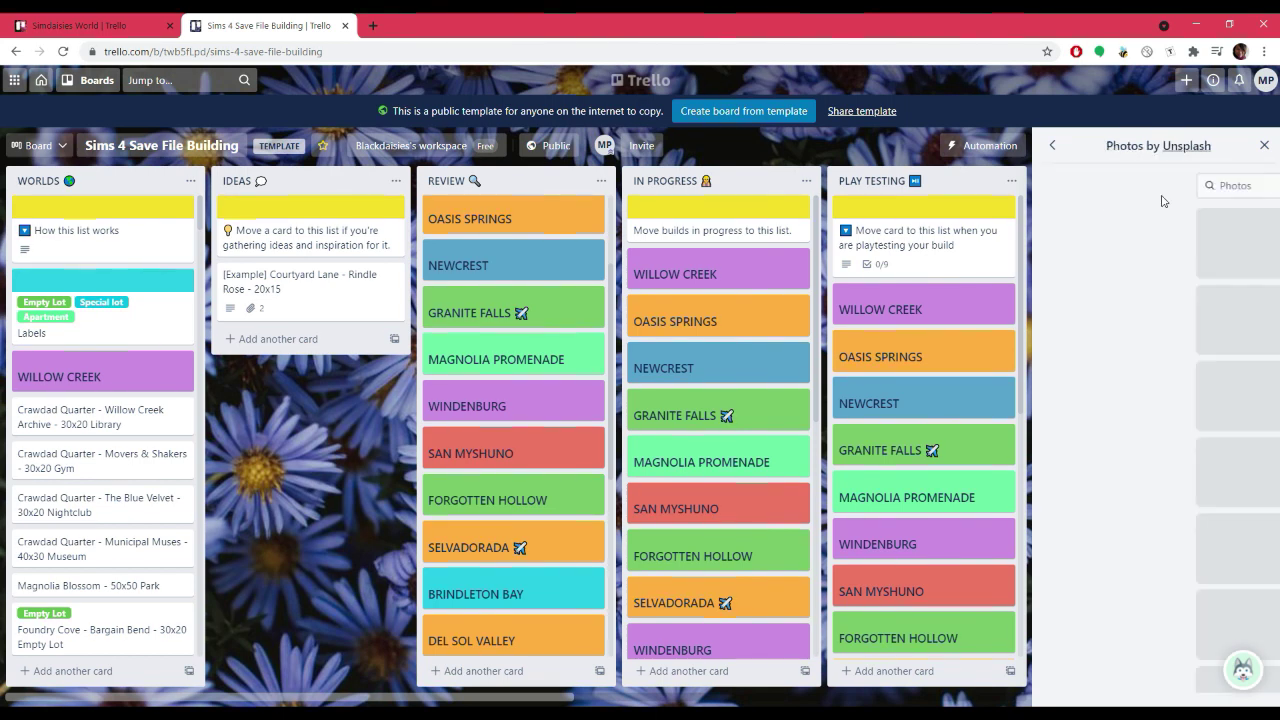
{"action": "scroll", "coordinate": [1137, 338], "scroll_direction": "down", "scroll_amount": 5}
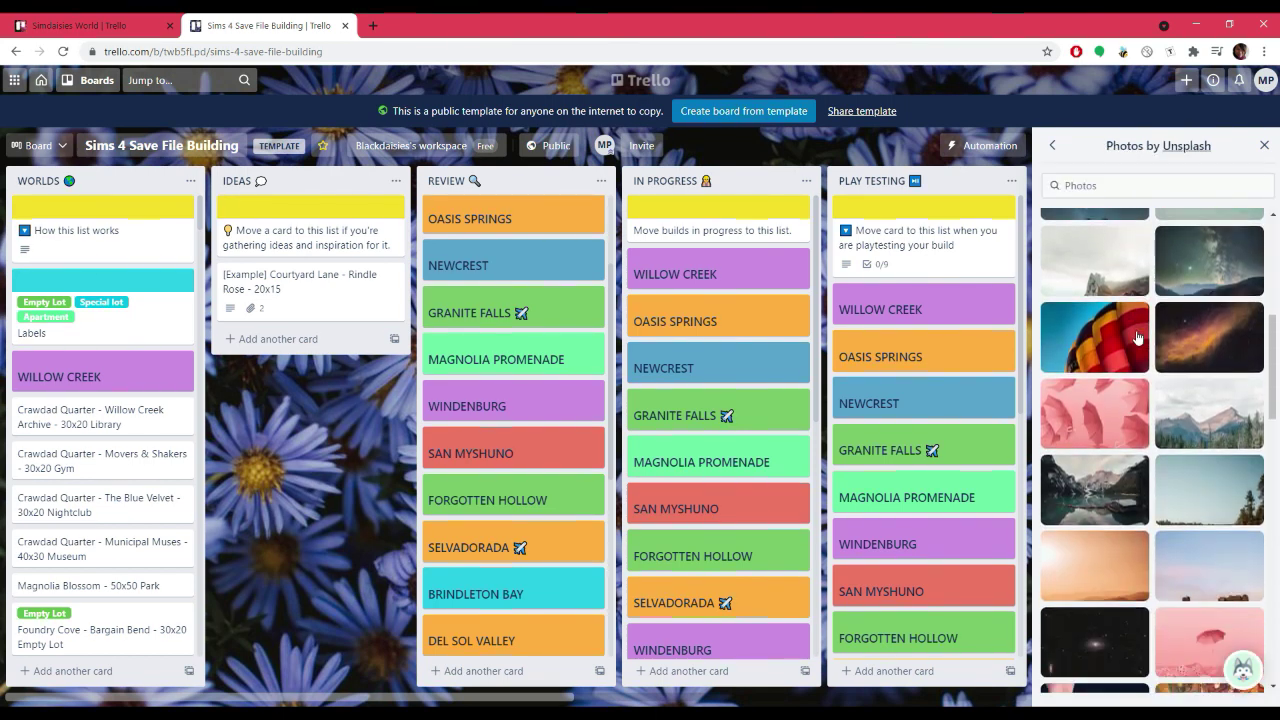
{"action": "scroll", "coordinate": [1137, 338], "scroll_direction": "down", "scroll_amount": 3}
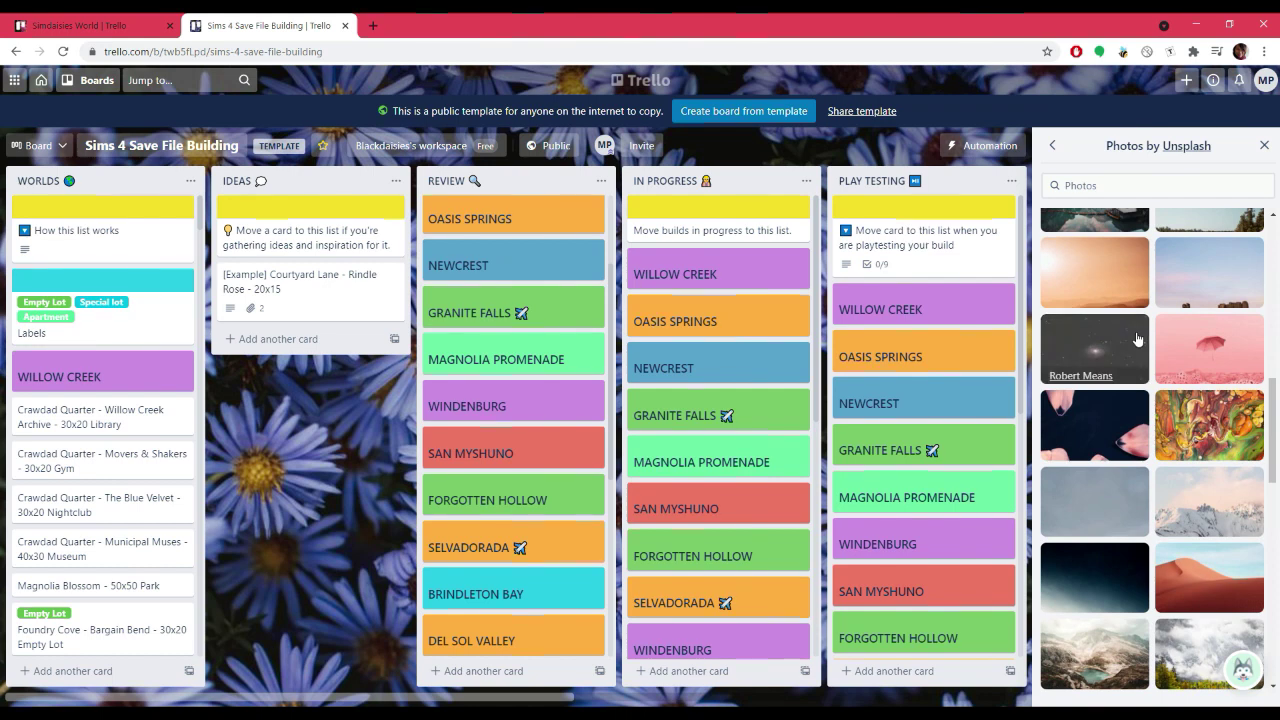
{"action": "scroll", "coordinate": [1162, 285], "scroll_direction": "down", "scroll_amount": 2}
{"action": "scroll", "coordinate": [1162, 285], "scroll_direction": "up", "scroll_amount": 1}
{"action": "left_click", "coordinate": [1055, 147]}
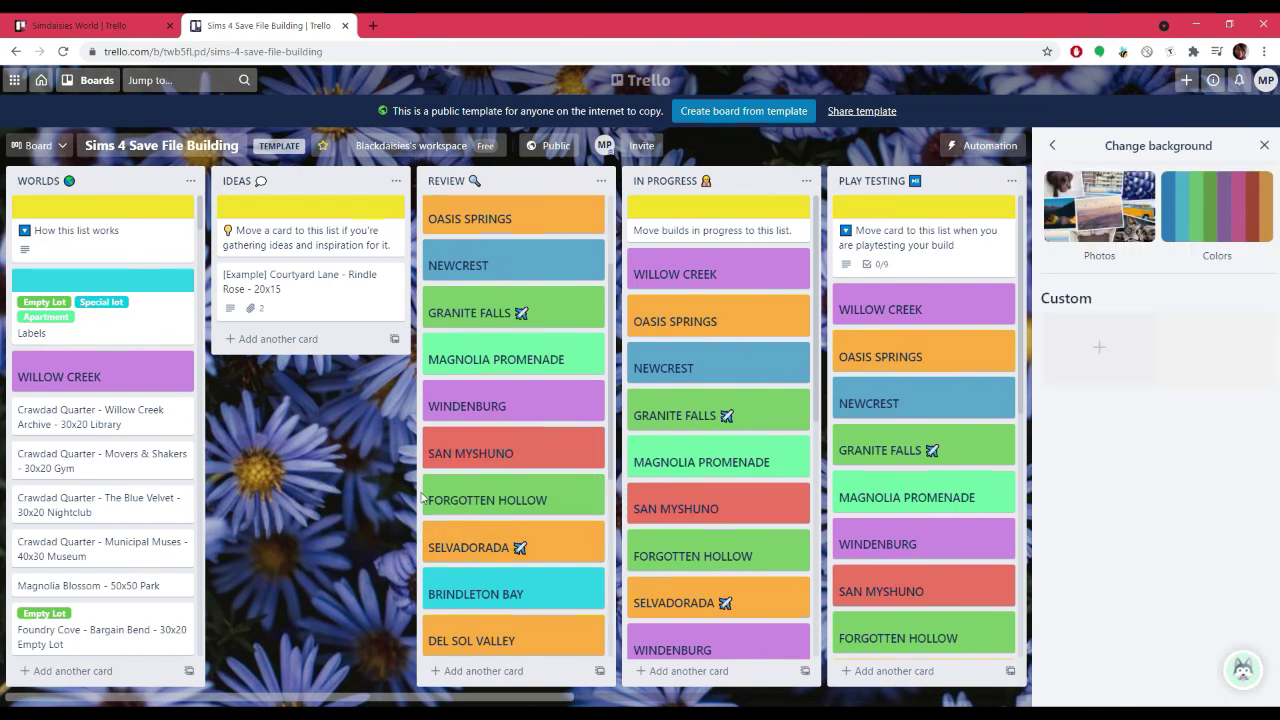
Step: Open the board title for editing, leave it without entering a new name, and return to the main board menu
{"action": "left_click", "coordinate": [160, 145]}
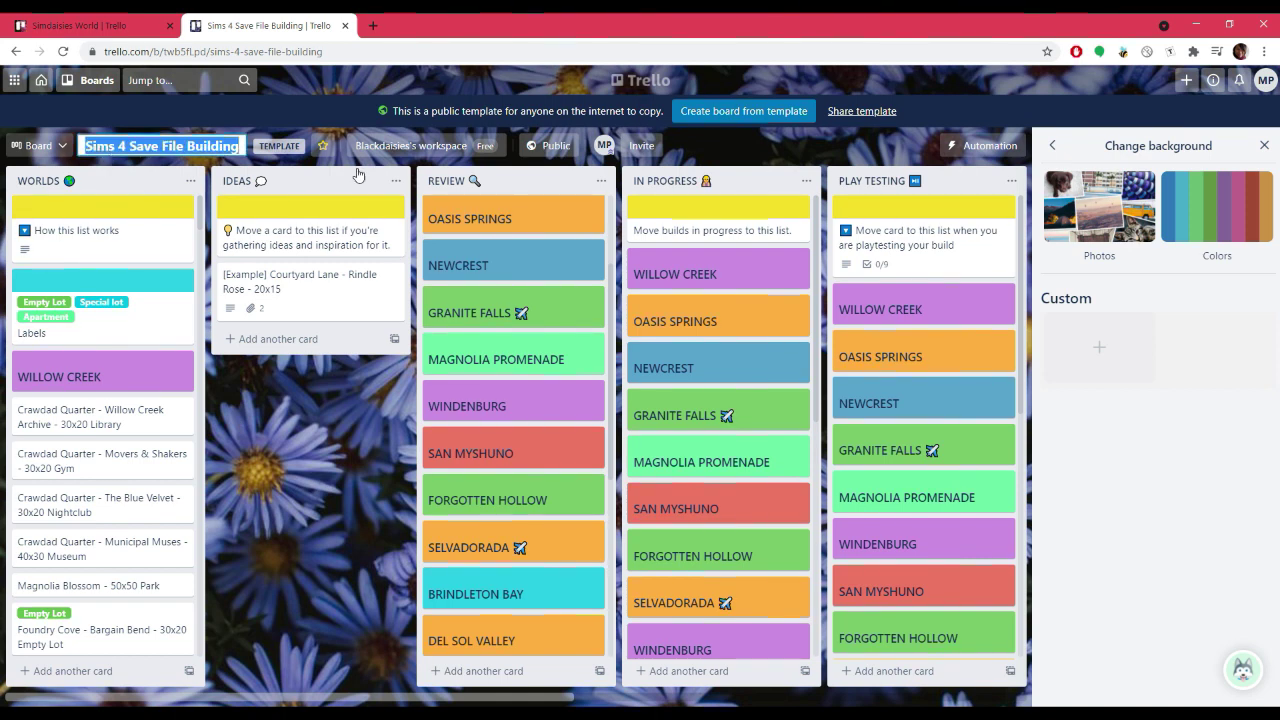
{"action": "left_click", "coordinate": [323, 471]}
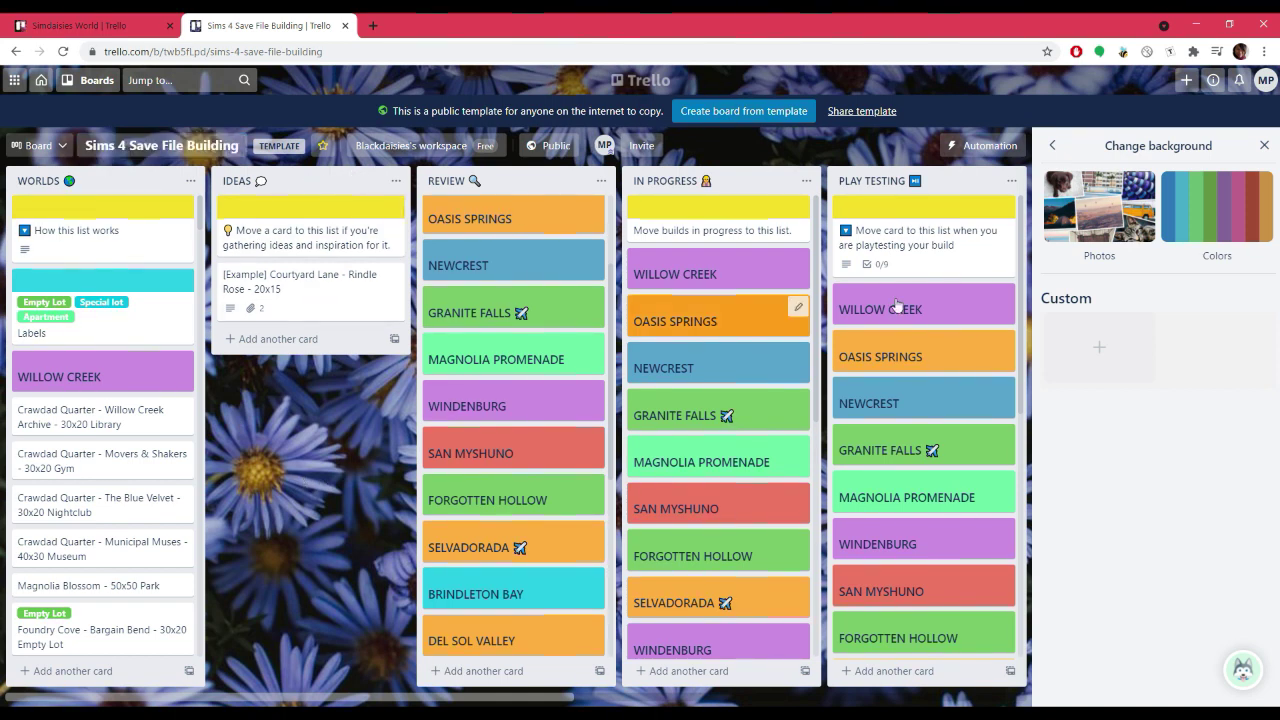
{"action": "left_click", "coordinate": [1053, 146]}
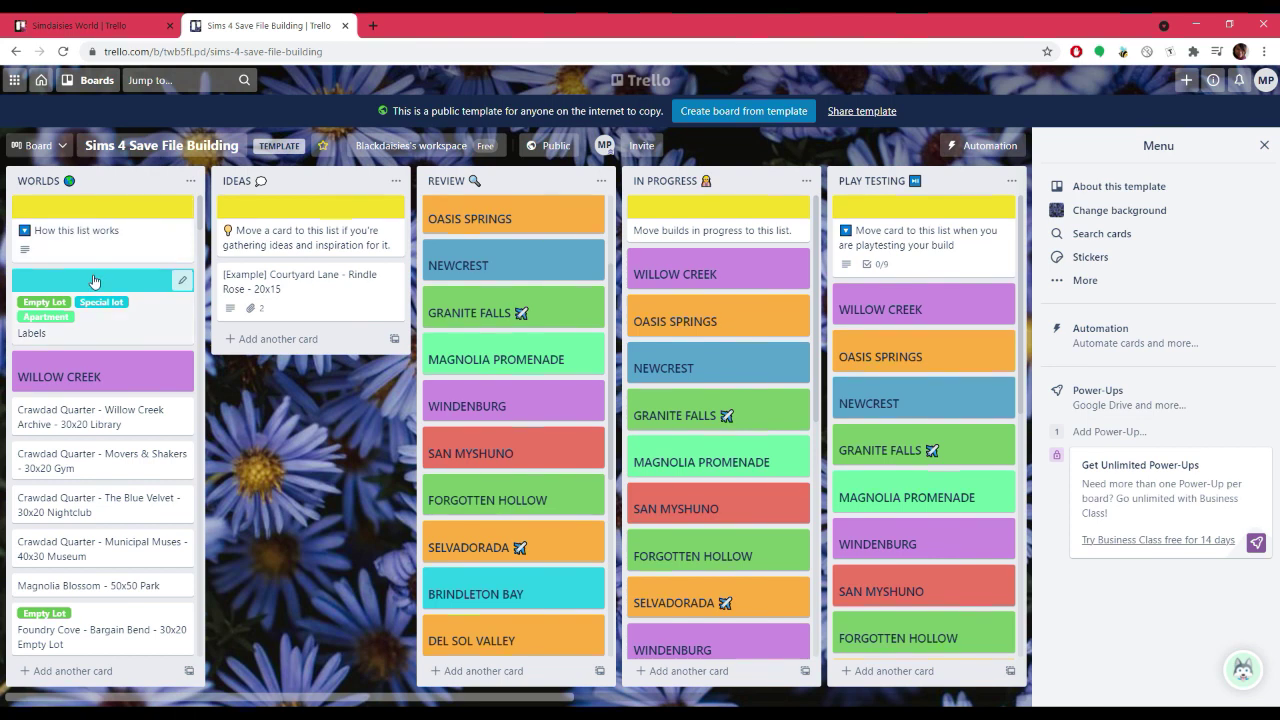
Step: Examine the Willow Creek lot cards in the template's WORLDS list, from Crawdad Quarter down to Sage Estates
{"action": "left_click_drag", "start_coordinate": [134, 377], "coordinate": [158, 398]}
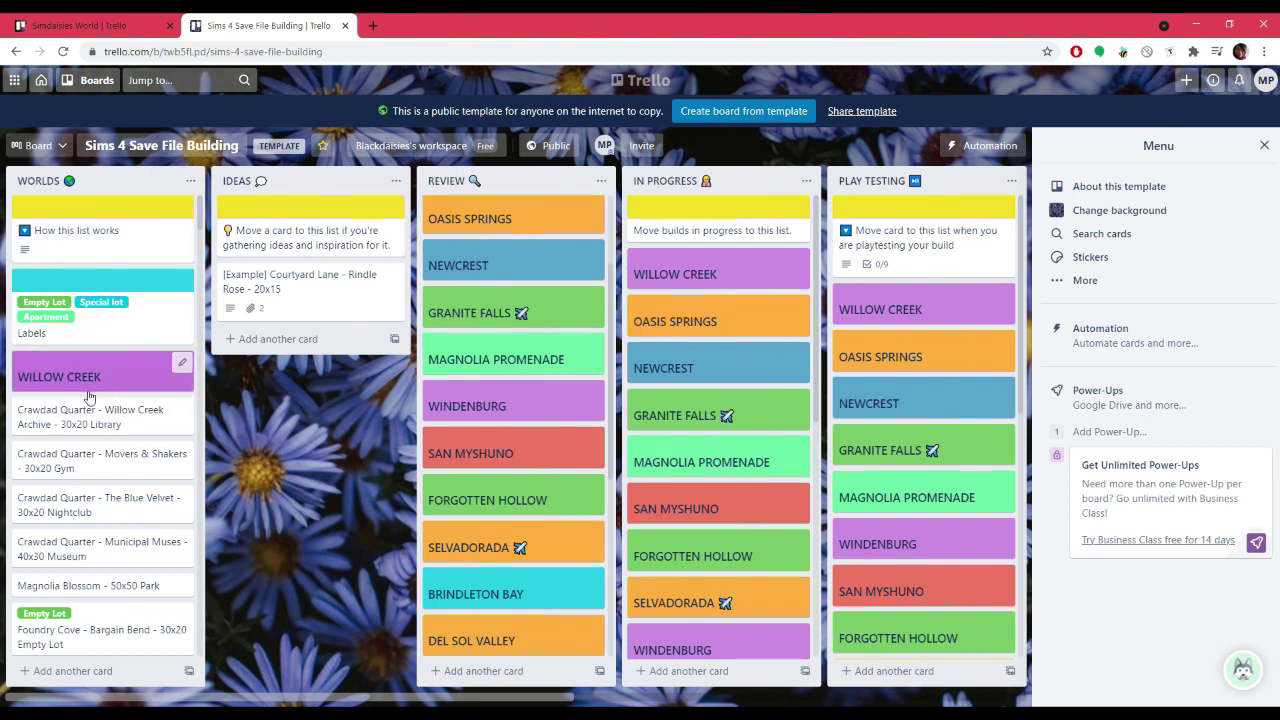
{"action": "scroll", "coordinate": [110, 408], "scroll_direction": "down", "scroll_amount": 2}
{"action": "scroll", "coordinate": [97, 413], "scroll_direction": "down", "scroll_amount": 3}
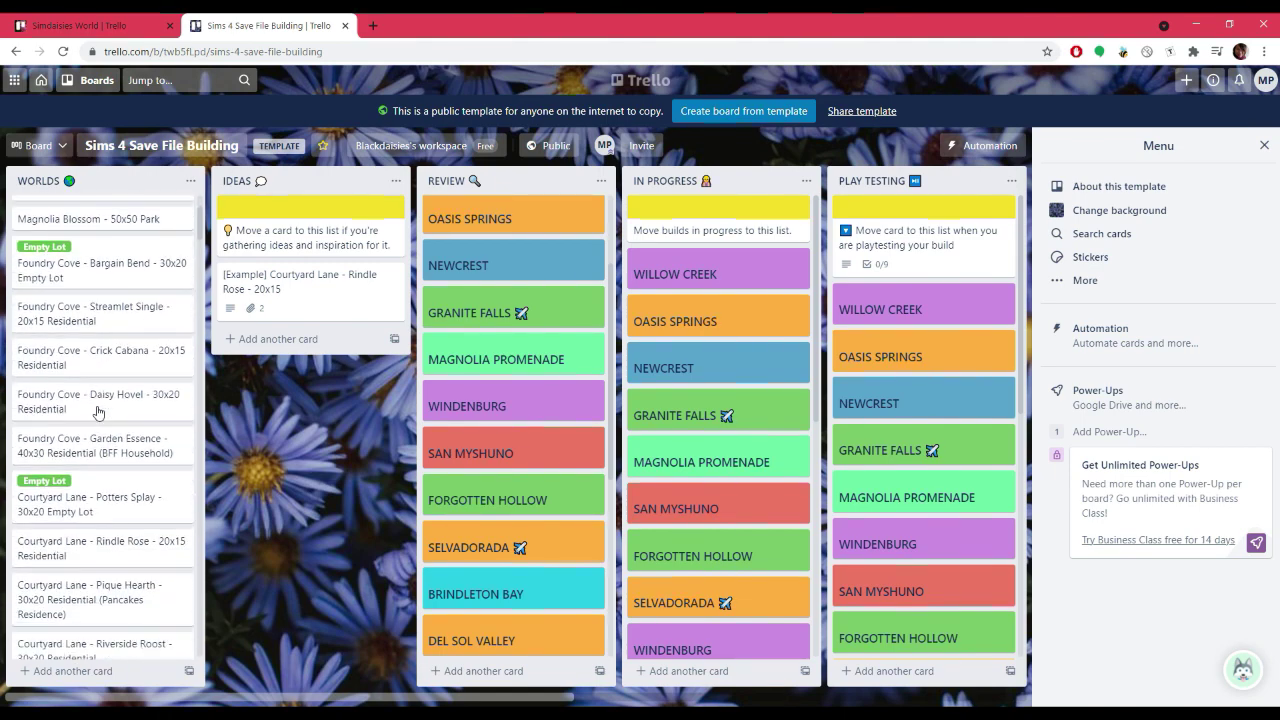
{"action": "scroll", "coordinate": [97, 413], "scroll_direction": "down", "scroll_amount": 5}
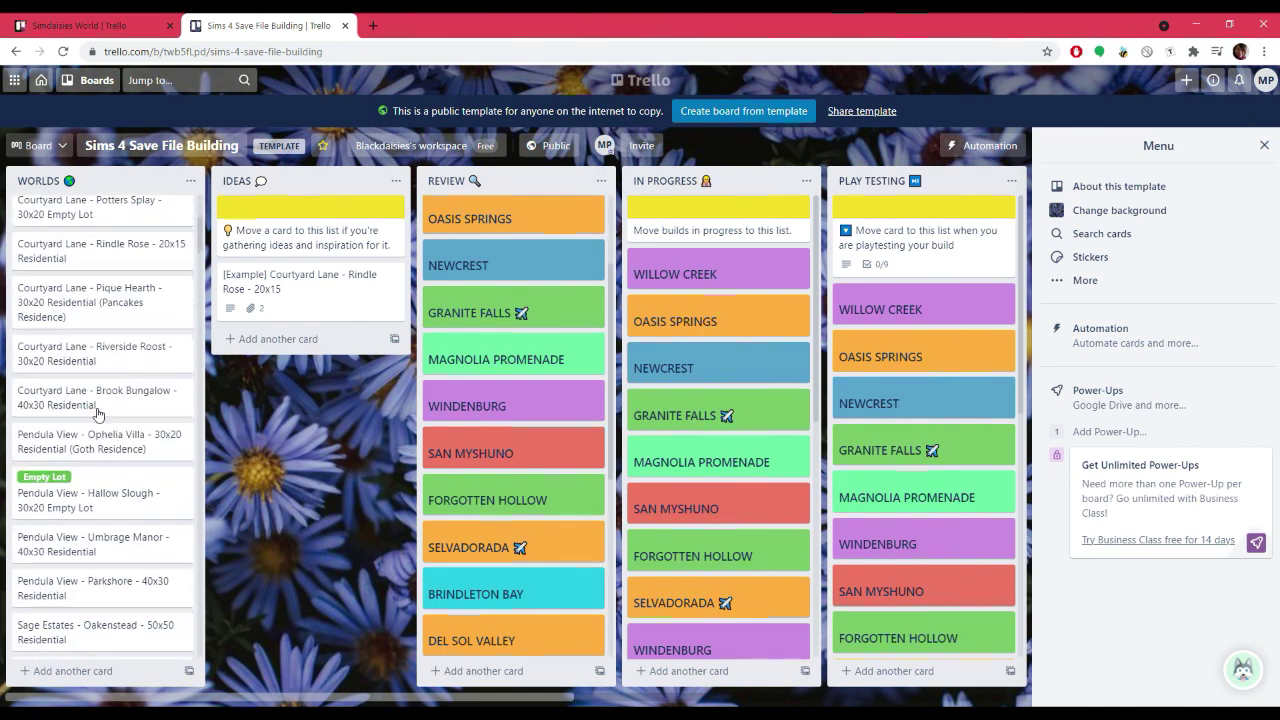
Step: Examine the rest of the WORLDS list, from Oasis Springs down to Henford-on-Bagley, and return to its beginning
{"action": "scroll", "coordinate": [97, 416], "scroll_direction": "down", "scroll_amount": 2}
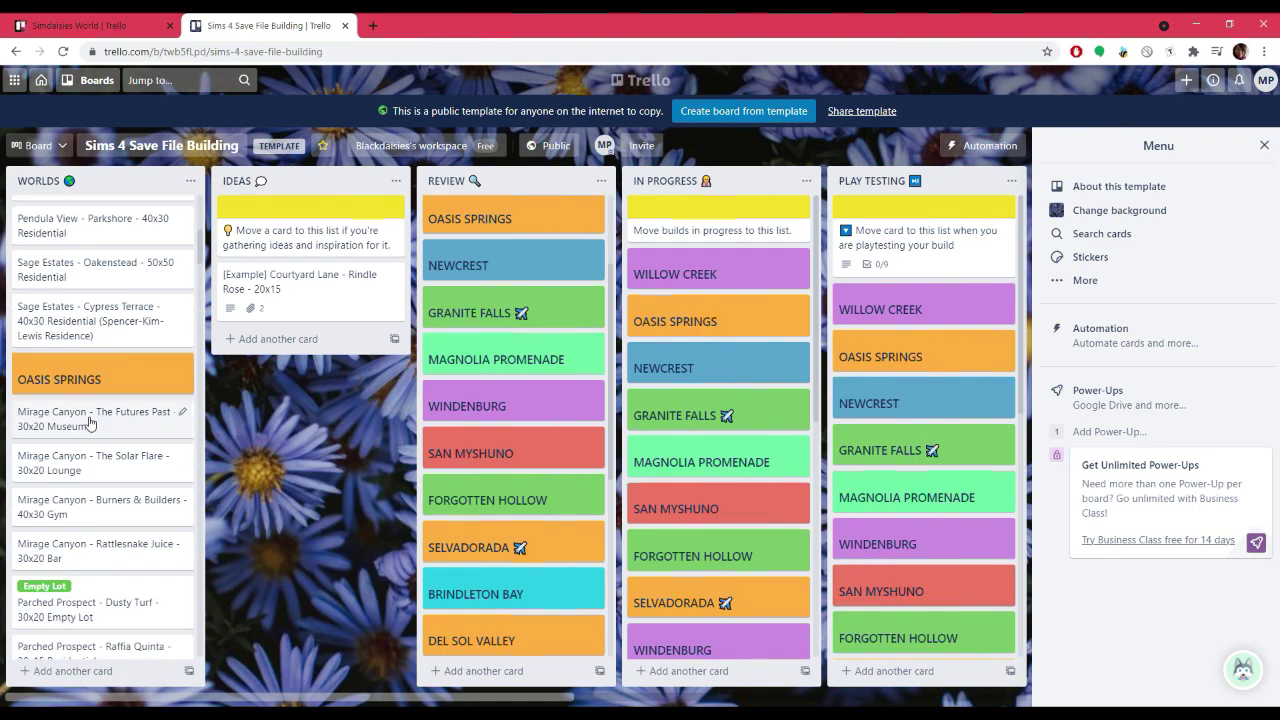
{"action": "scroll", "coordinate": [97, 416], "scroll_direction": "down", "scroll_amount": 2}
{"action": "scroll", "coordinate": [88, 423], "scroll_direction": "down", "scroll_amount": 3}
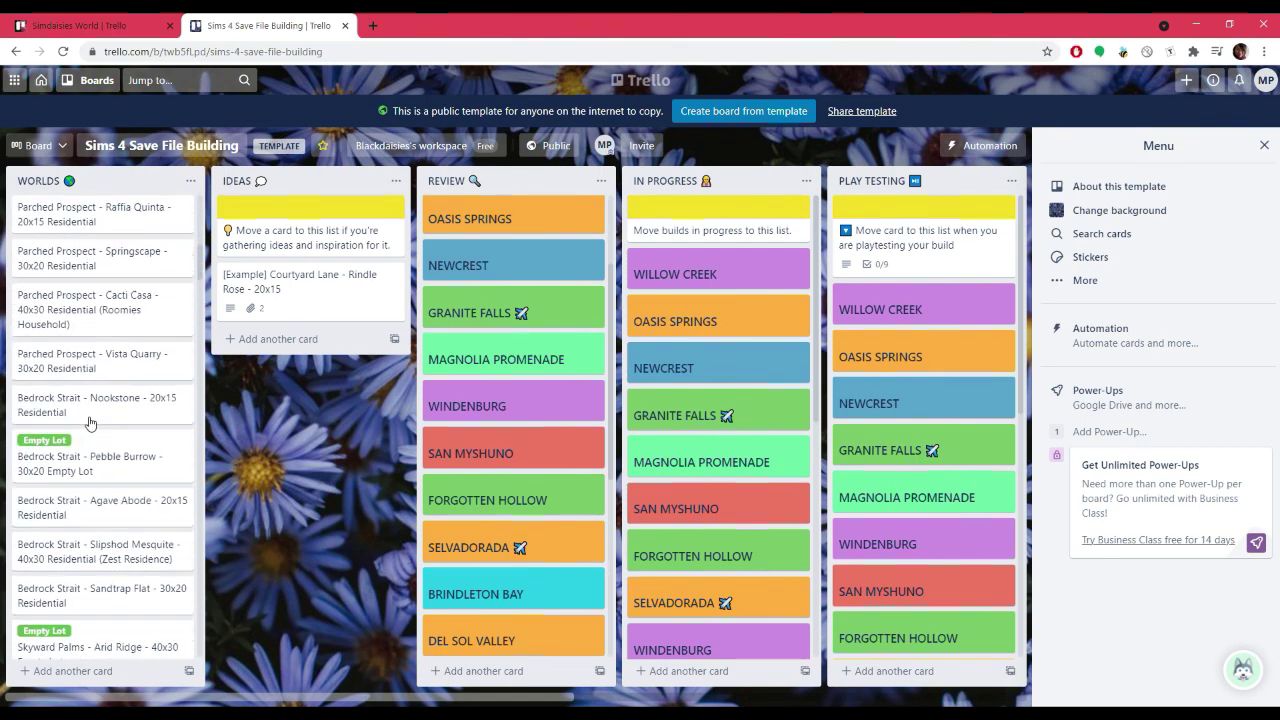
{"action": "scroll", "coordinate": [88, 423], "scroll_direction": "down", "scroll_amount": 3}
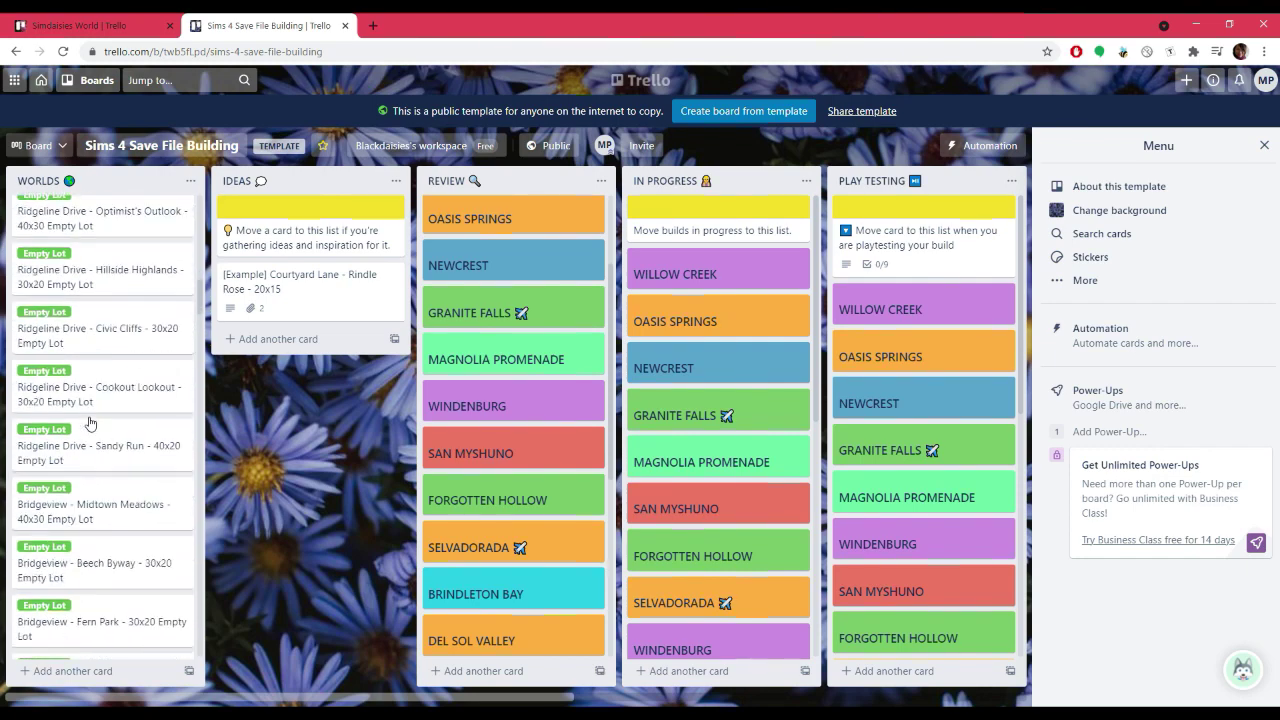
{"action": "scroll", "coordinate": [88, 423], "scroll_direction": "down", "scroll_amount": 2}
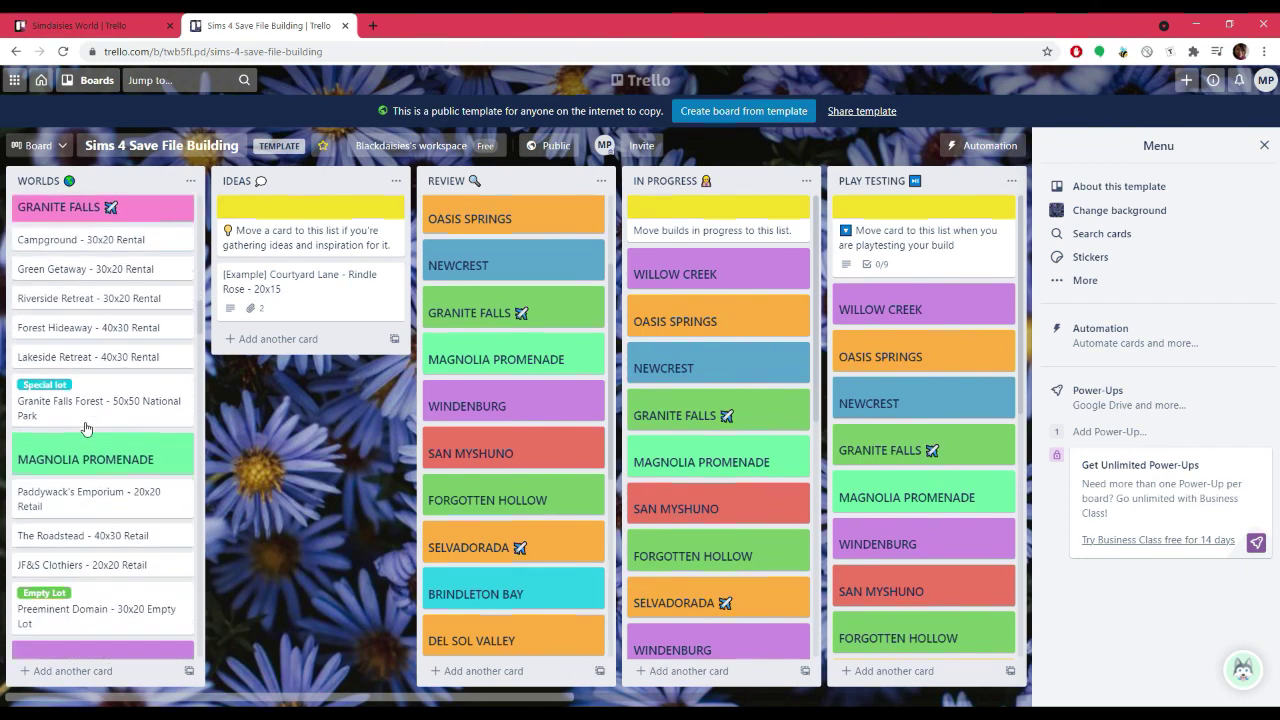
{"action": "scroll", "coordinate": [85, 428], "scroll_direction": "down", "scroll_amount": 2}
{"action": "scroll", "coordinate": [85, 428], "scroll_direction": "down", "scroll_amount": 10}
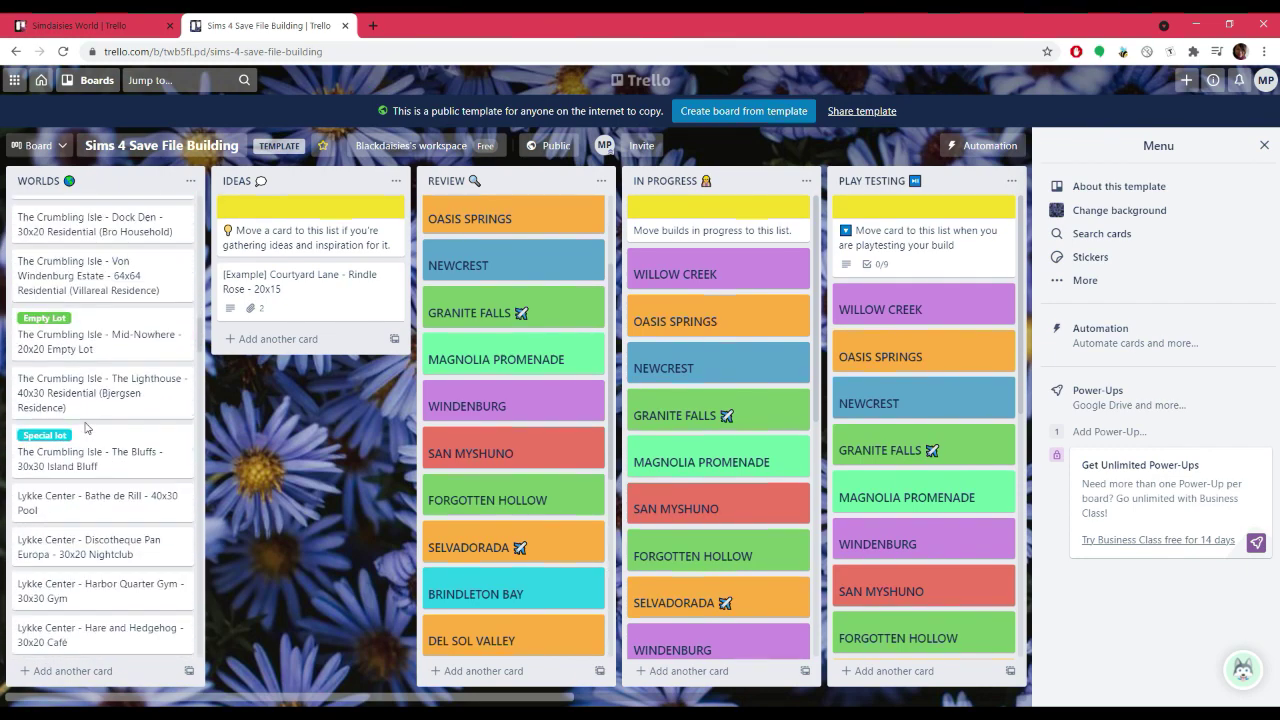
{"action": "scroll", "coordinate": [85, 428], "scroll_direction": "down", "scroll_amount": 2}
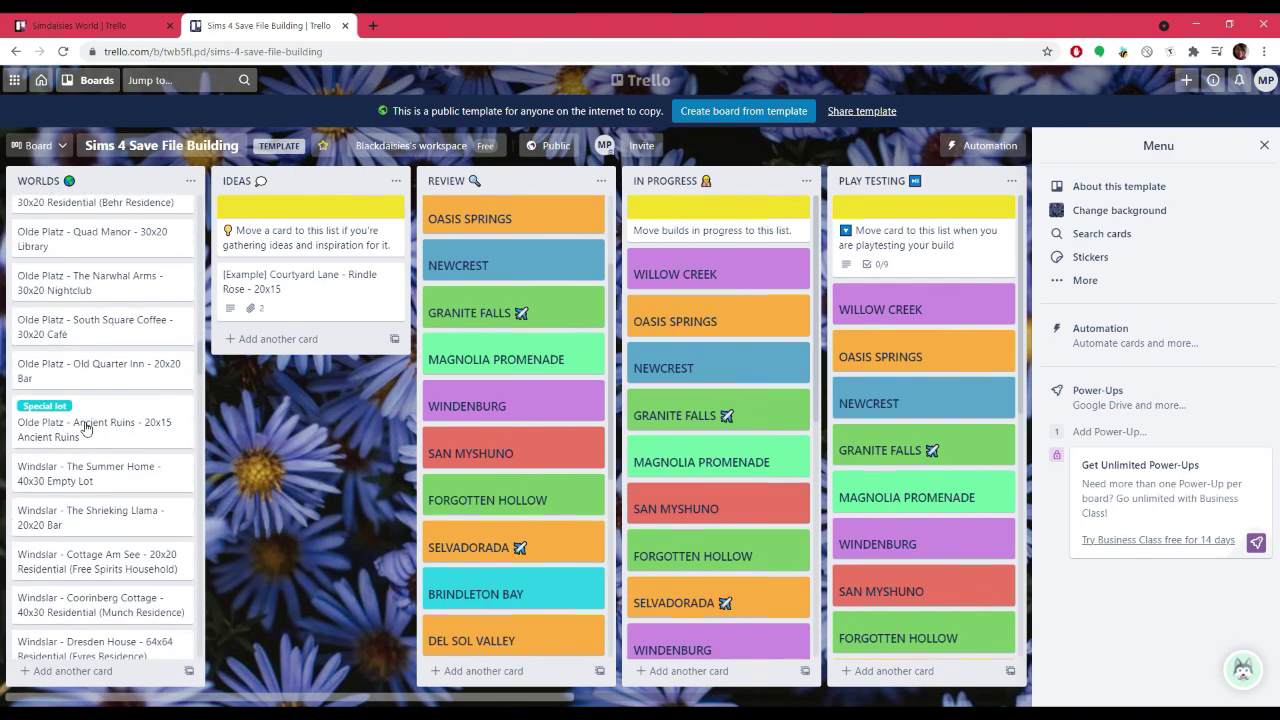
{"action": "scroll", "coordinate": [85, 428], "scroll_direction": "down", "scroll_amount": 2}
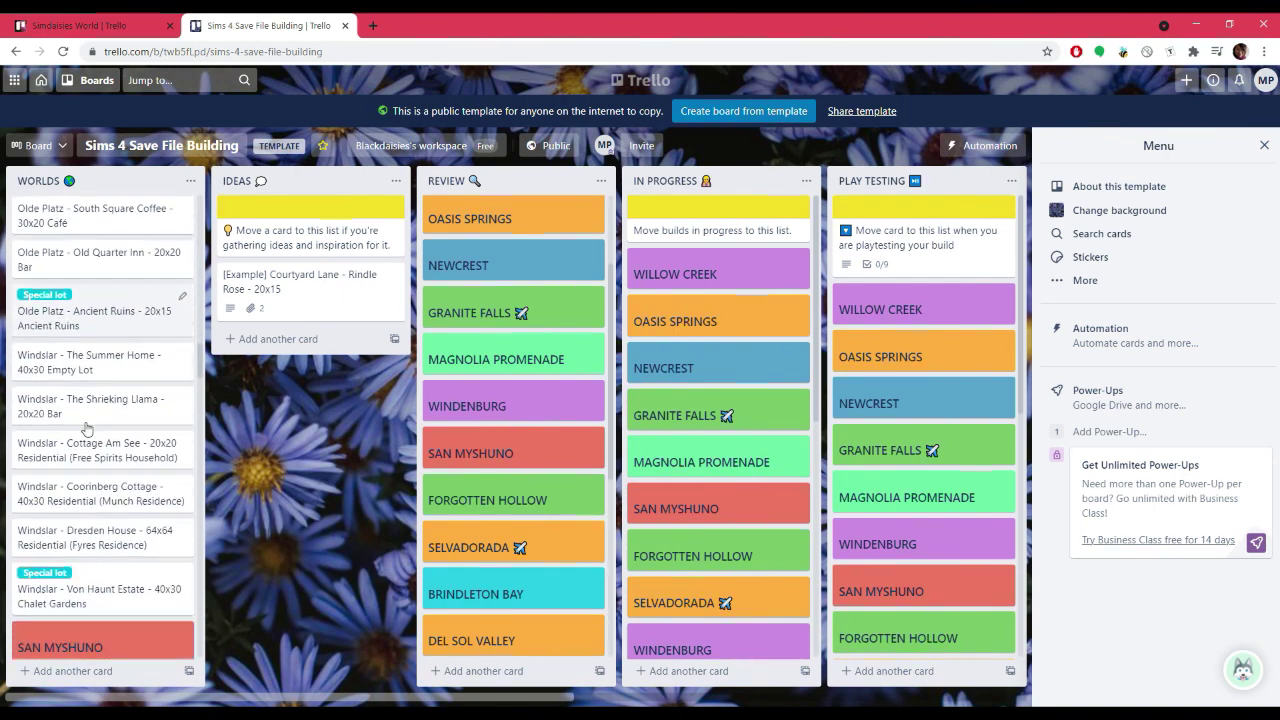
{"action": "scroll", "coordinate": [87, 428], "scroll_direction": "down", "scroll_amount": 2}
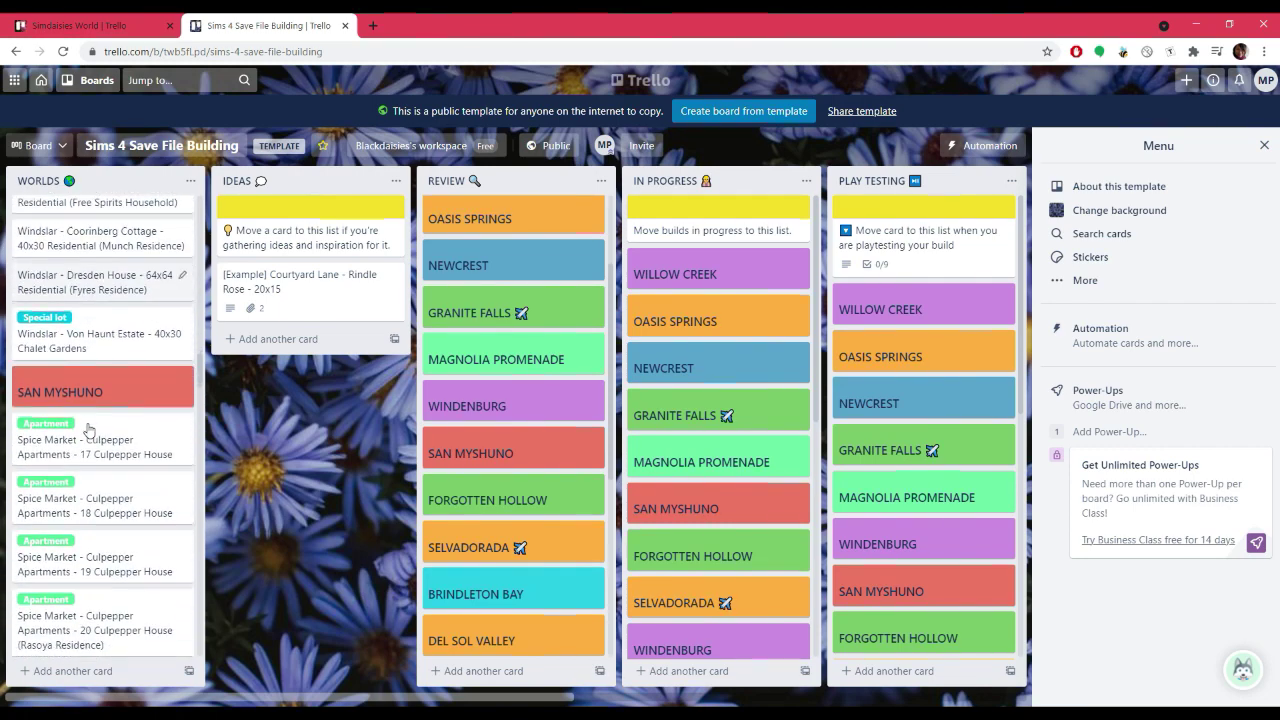
{"action": "scroll", "coordinate": [87, 428], "scroll_direction": "down", "scroll_amount": 1}
{"action": "scroll", "coordinate": [87, 430], "scroll_direction": "down", "scroll_amount": 3}
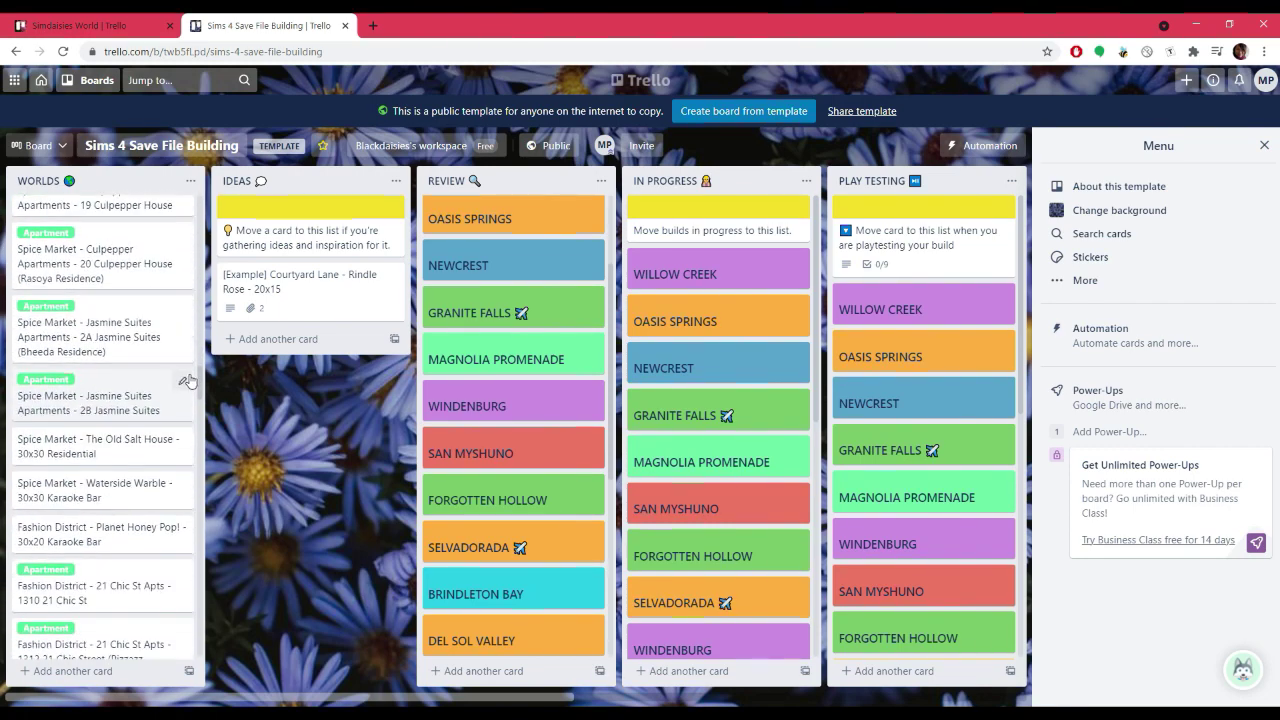
{"action": "left_click_drag", "start_coordinate": [203, 385], "coordinate": [186, 662]}
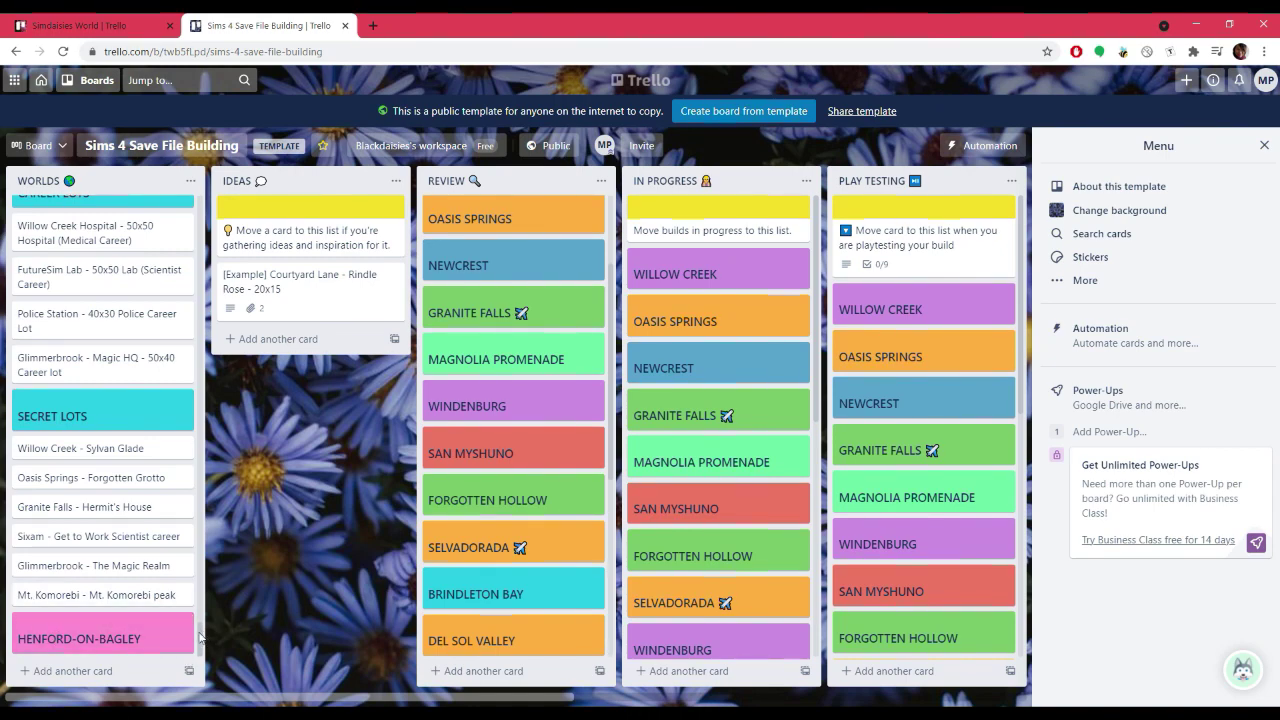
{"action": "left_click_drag", "start_coordinate": [201, 636], "coordinate": [208, 200]}
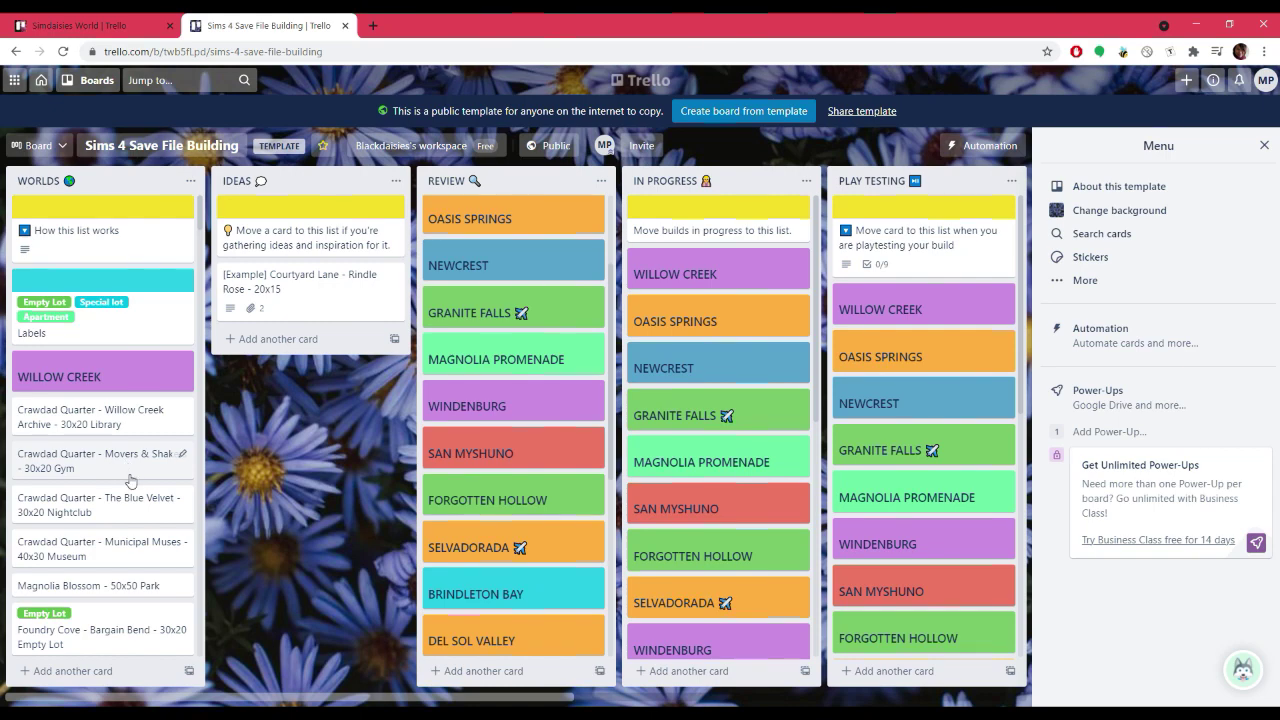
Step: View the Courtyard Lane - Pique Hearth card in WORLDS, close it, and move it to the end of the IDEAS list
{"action": "scroll", "coordinate": [130, 481], "scroll_direction": "down", "scroll_amount": 3}
{"action": "scroll", "coordinate": [130, 484], "scroll_direction": "down", "scroll_amount": 5}
{"action": "left_click", "coordinate": [132, 522]}
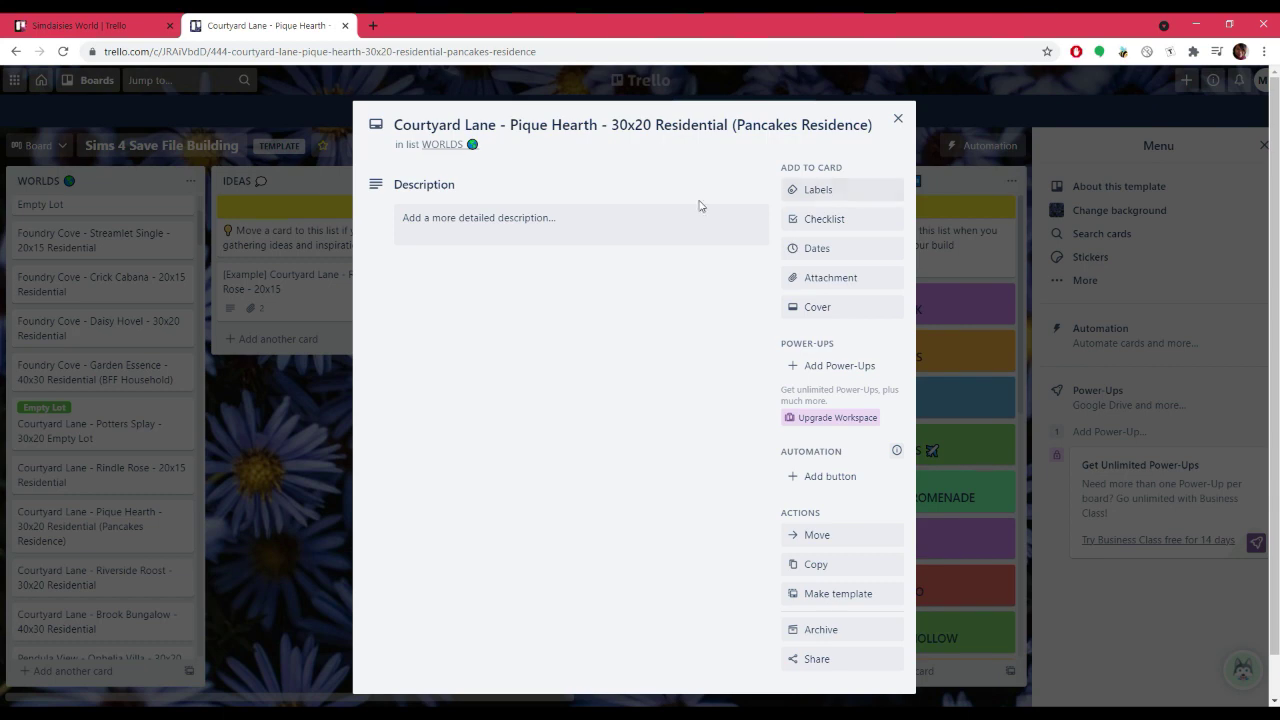
{"action": "left_click", "coordinate": [330, 549]}
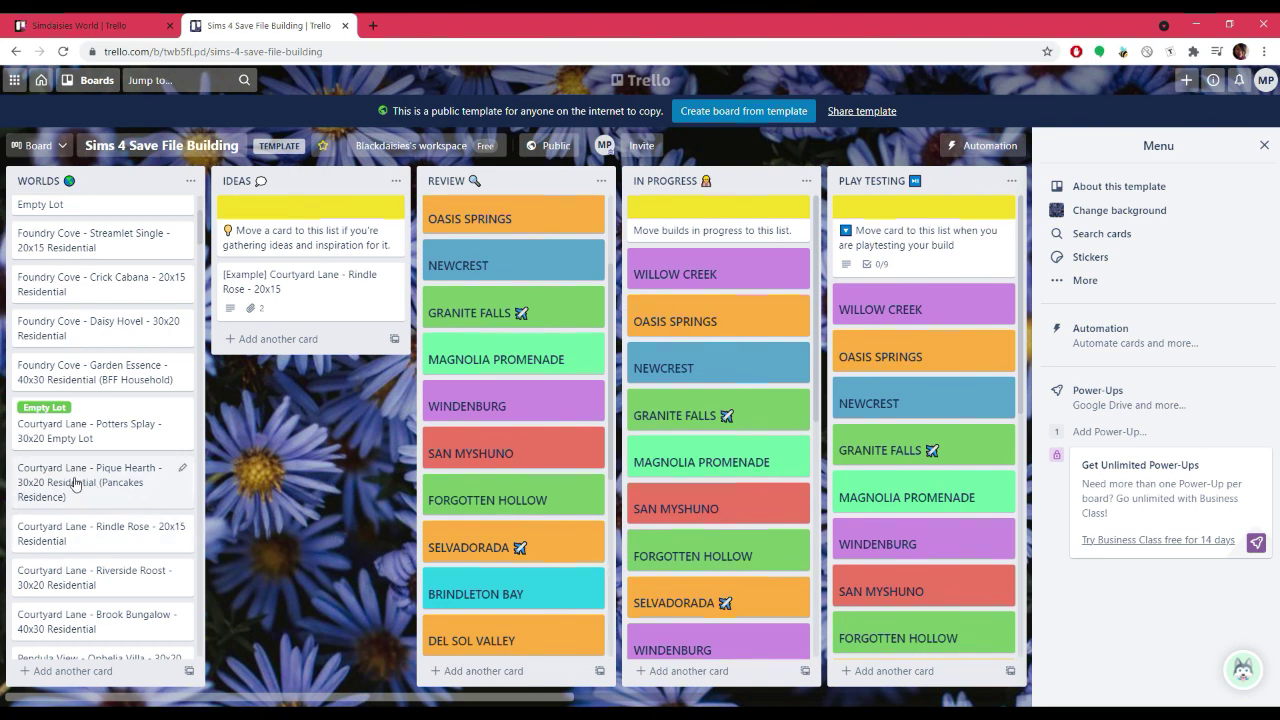
{"action": "left_click_drag", "start_coordinate": [62, 480], "coordinate": [274, 365]}
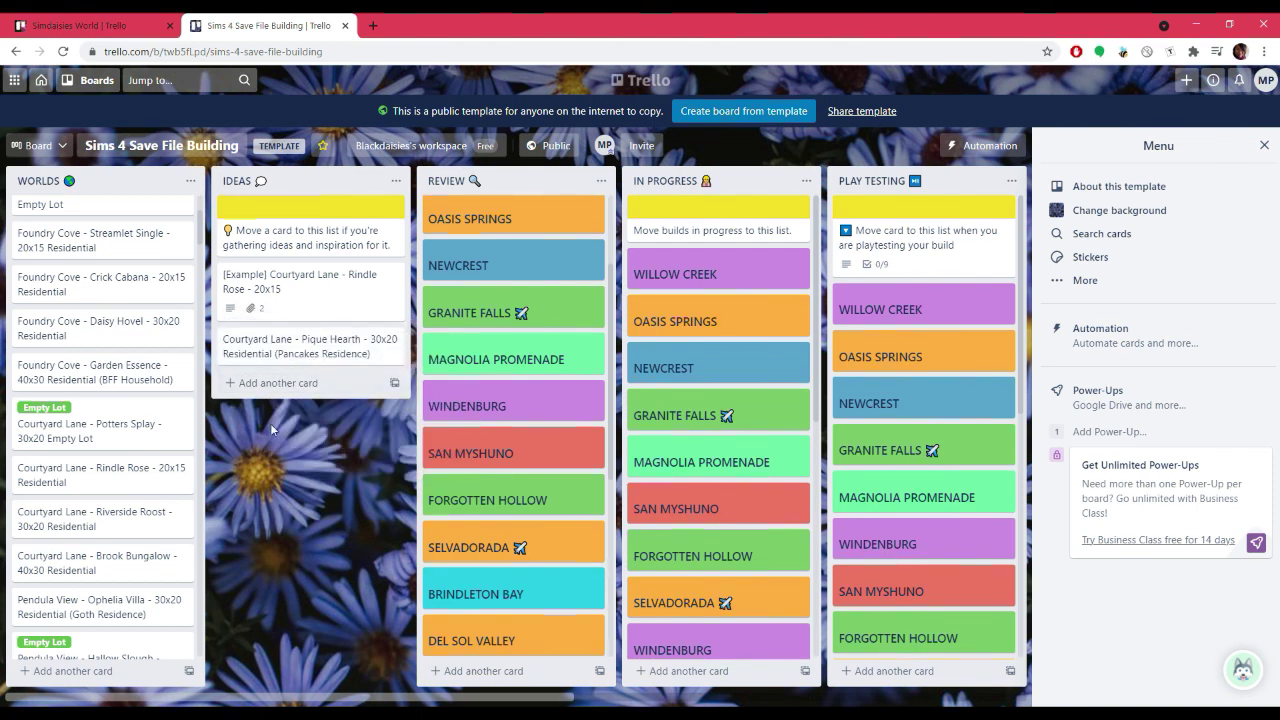
Step: Inspect the Pique Hearth card in IDEAS, open its title for editing, and close the card without entering a new name
{"action": "left_click", "coordinate": [301, 348]}
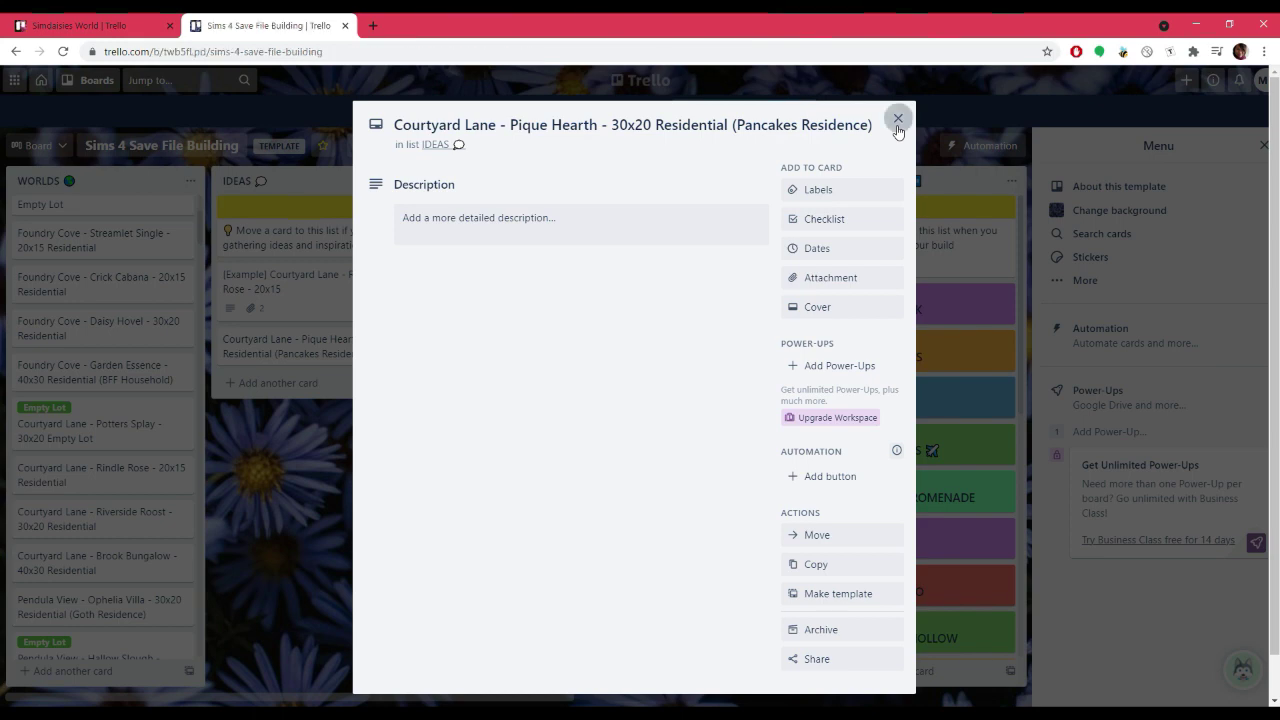
{"action": "left_click", "coordinate": [897, 127]}
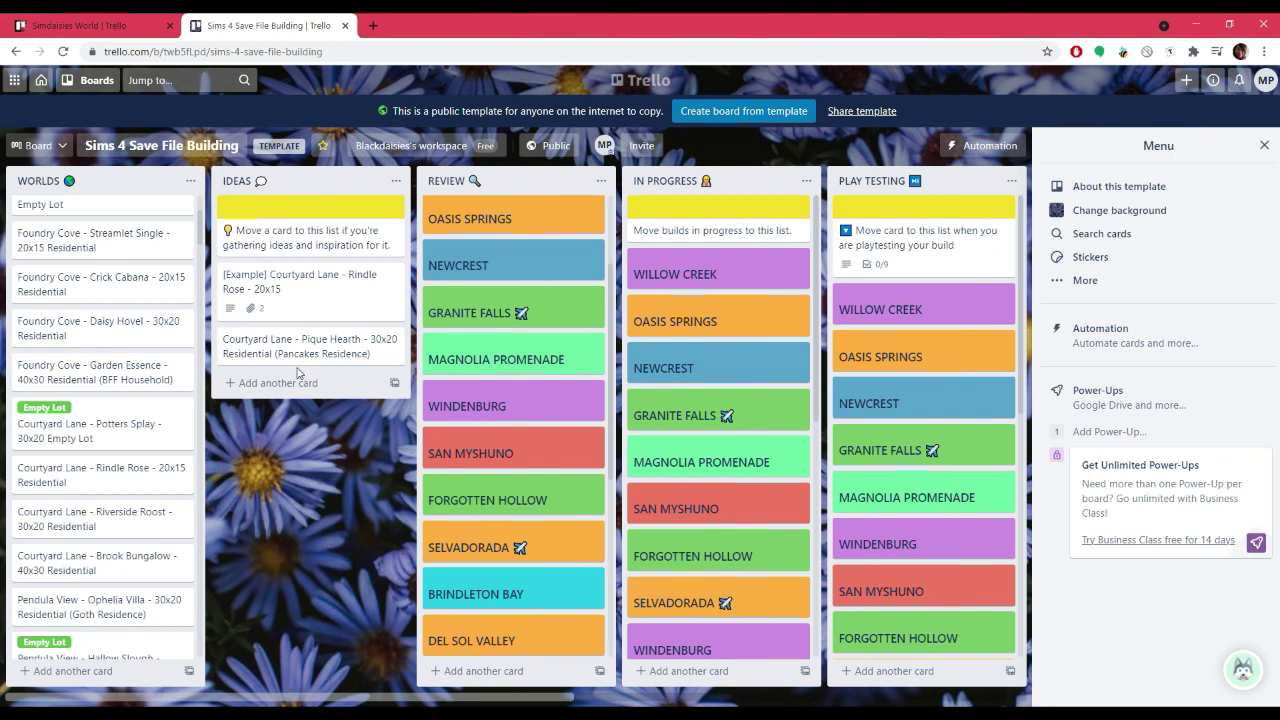
{"action": "left_click", "coordinate": [382, 350]}
{"action": "left_click", "coordinate": [577, 125]}
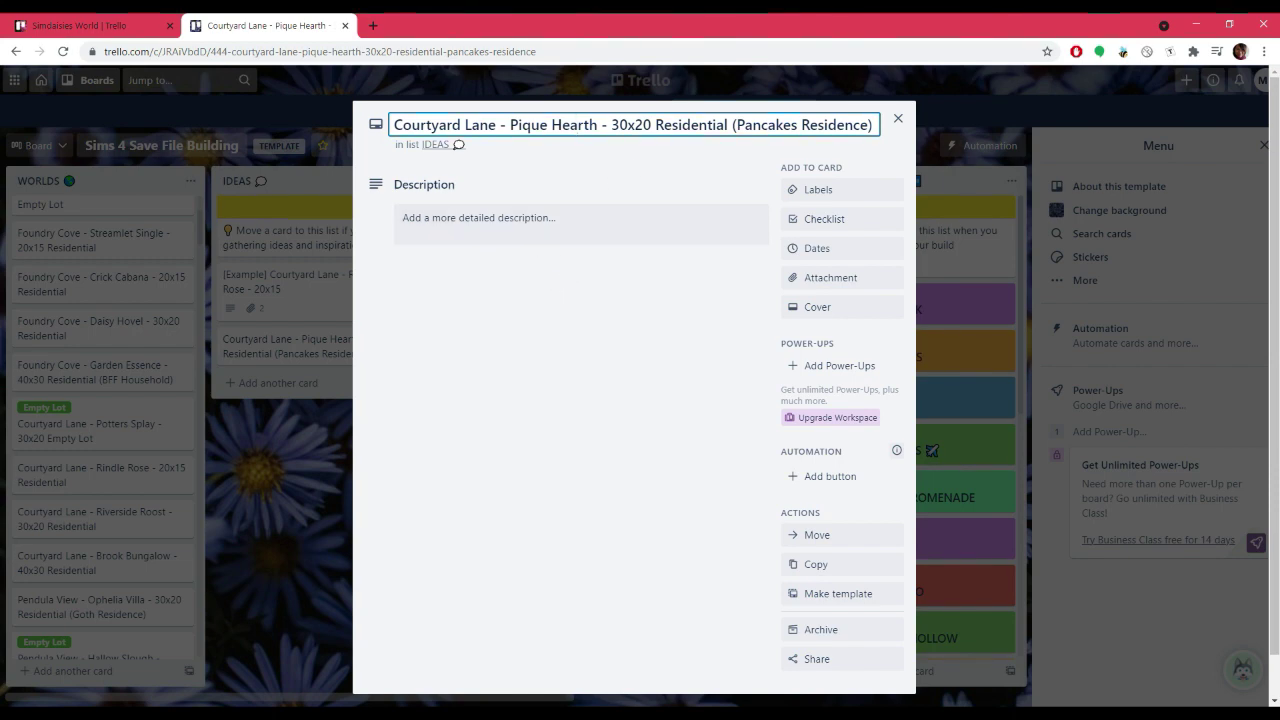
{"action": "left_click", "coordinate": [898, 119]}
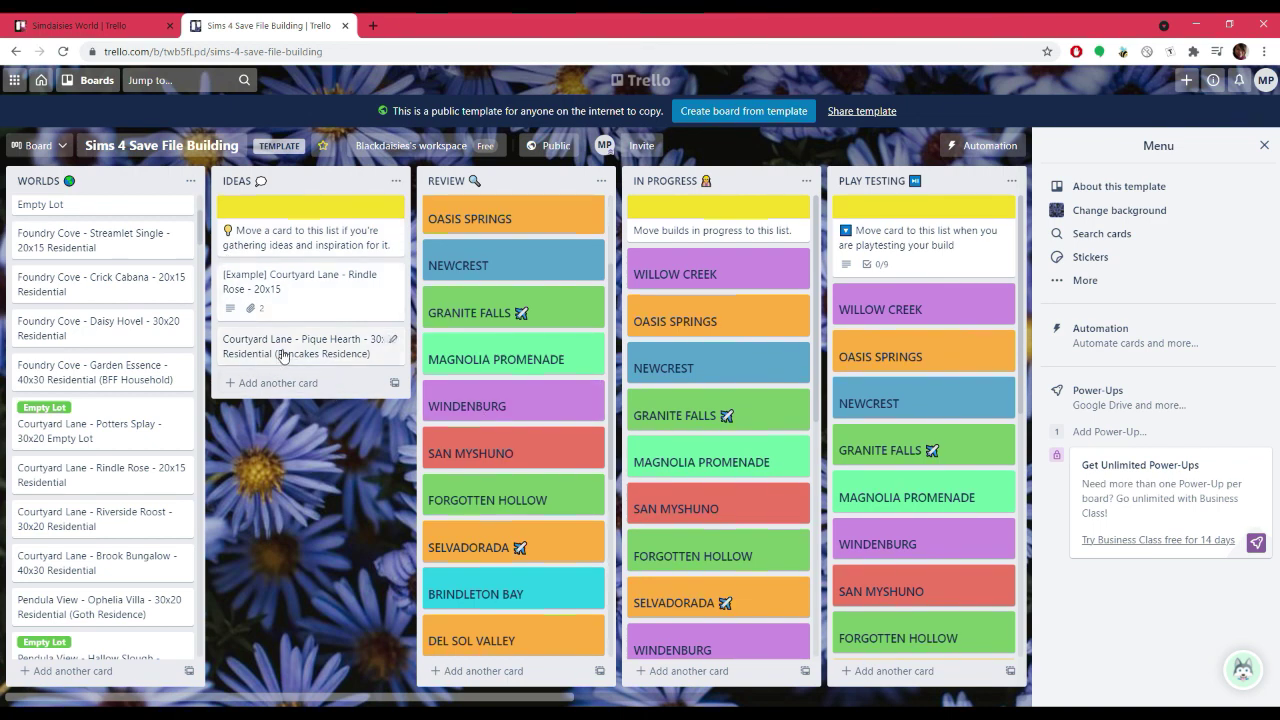
Step: Move the Pique Hearth card under WILLOW CREEK in IN PROGRESS, back to REVIEW, and finally into PLAY TESTING
{"action": "left_click_drag", "start_coordinate": [284, 354], "coordinate": [702, 290]}
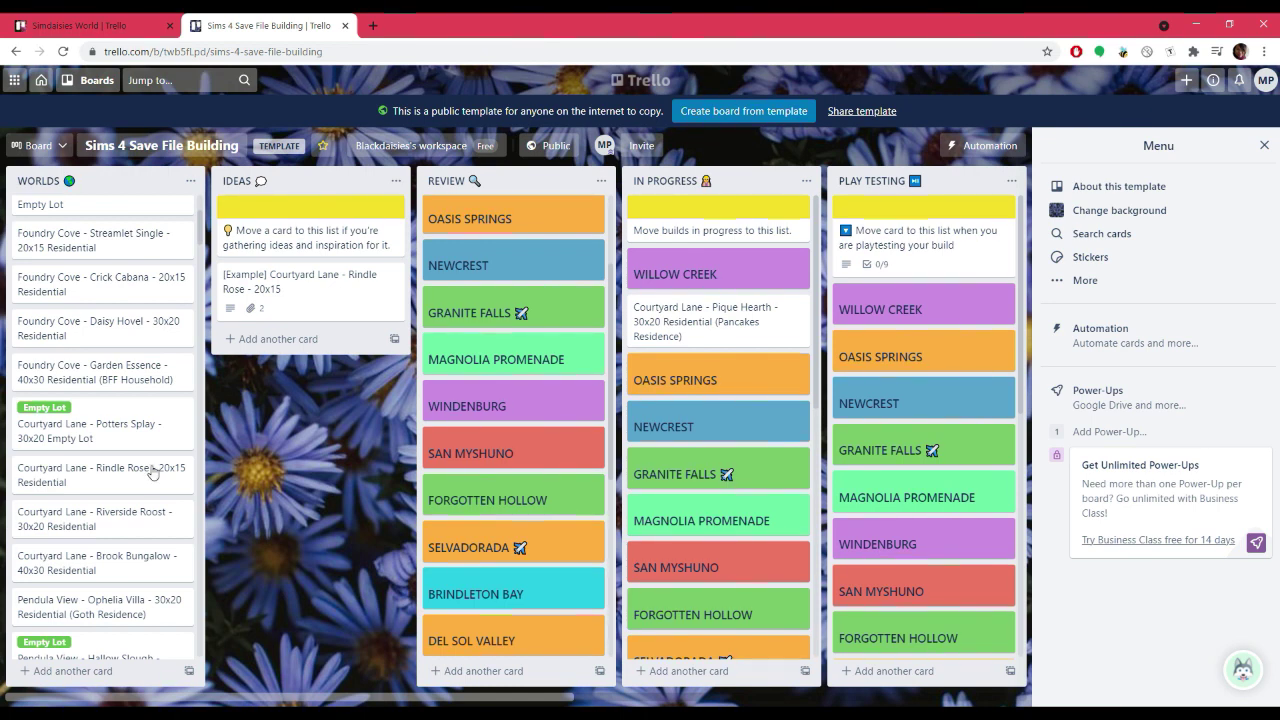
{"action": "left_click_drag", "start_coordinate": [725, 324], "coordinate": [525, 355]}
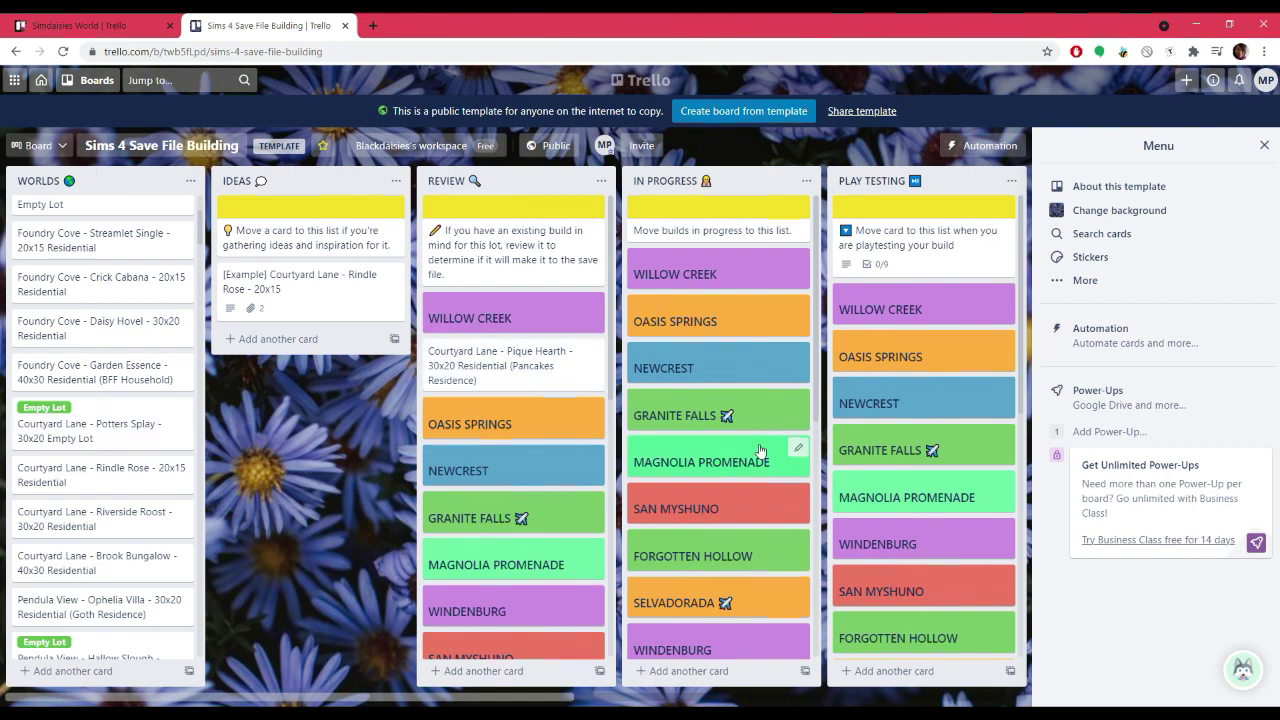
{"action": "left_click_drag", "start_coordinate": [492, 371], "coordinate": [735, 342]}
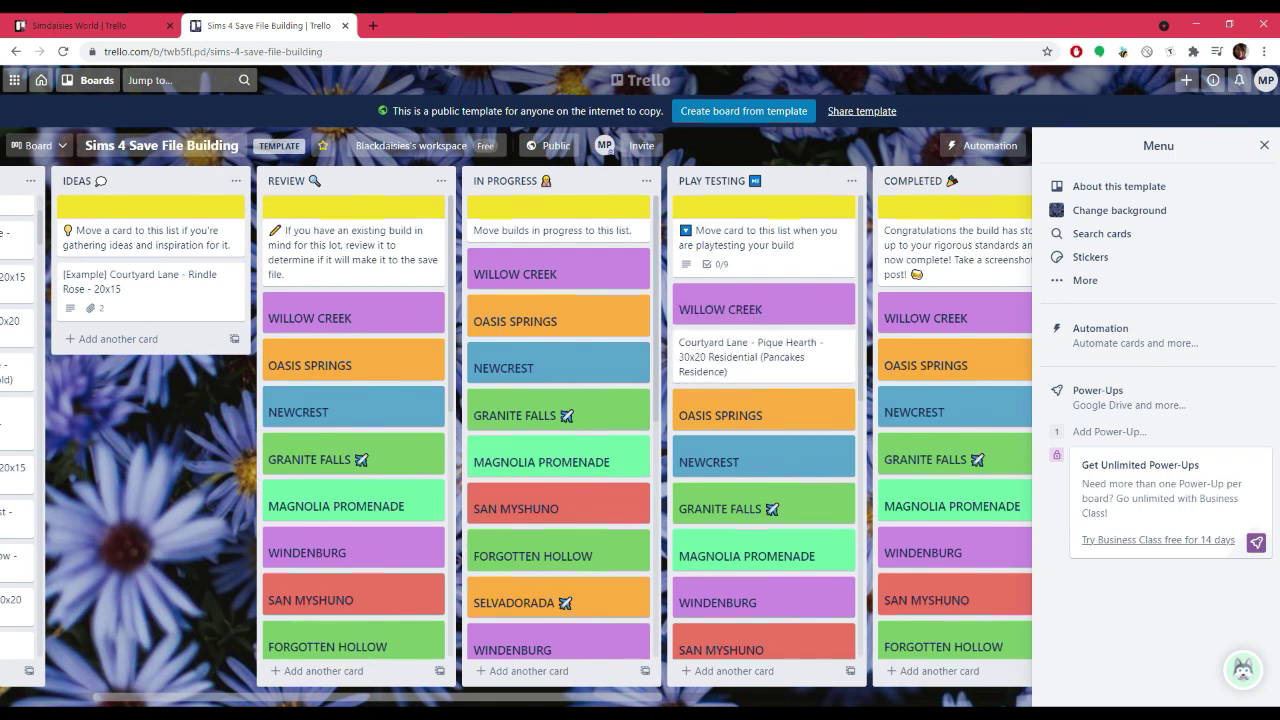
Step: Read the description and Testing Checklist on the PLAY TESTING instruction card, and close it
{"action": "left_click", "coordinate": [757, 252]}
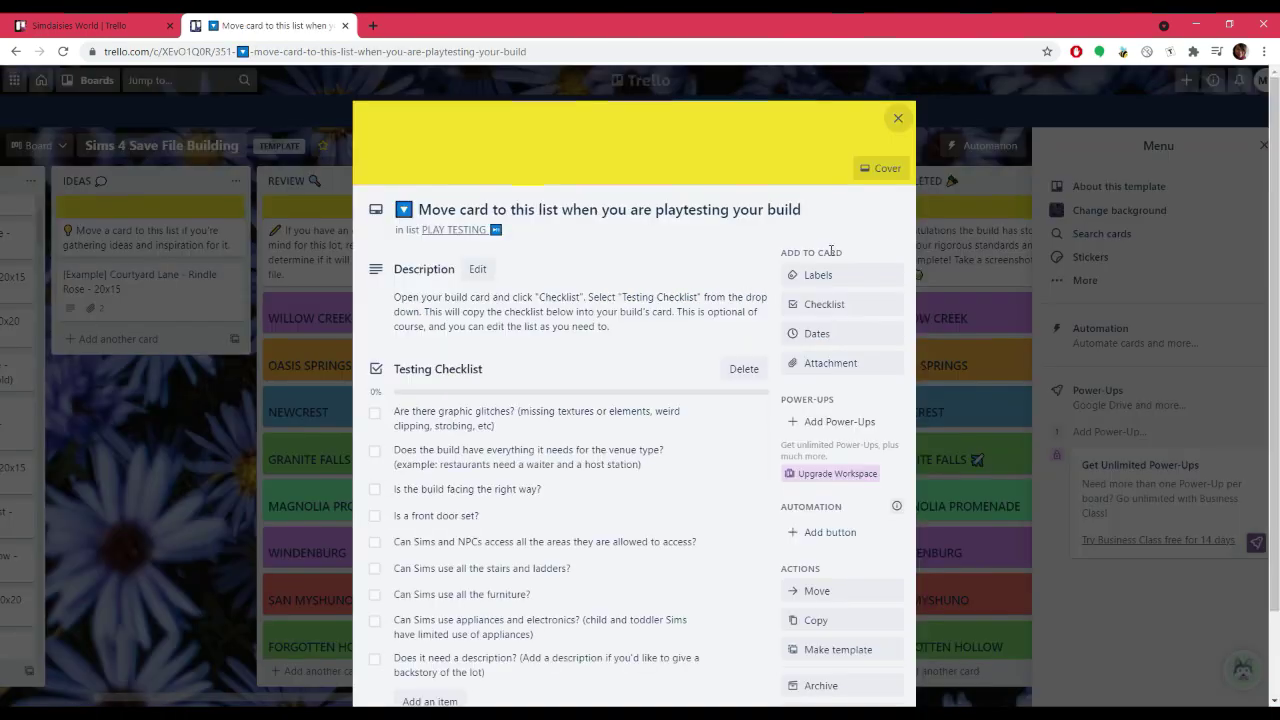
{"action": "scroll", "coordinate": [550, 450], "scroll_direction": "down", "scroll_amount": 1}
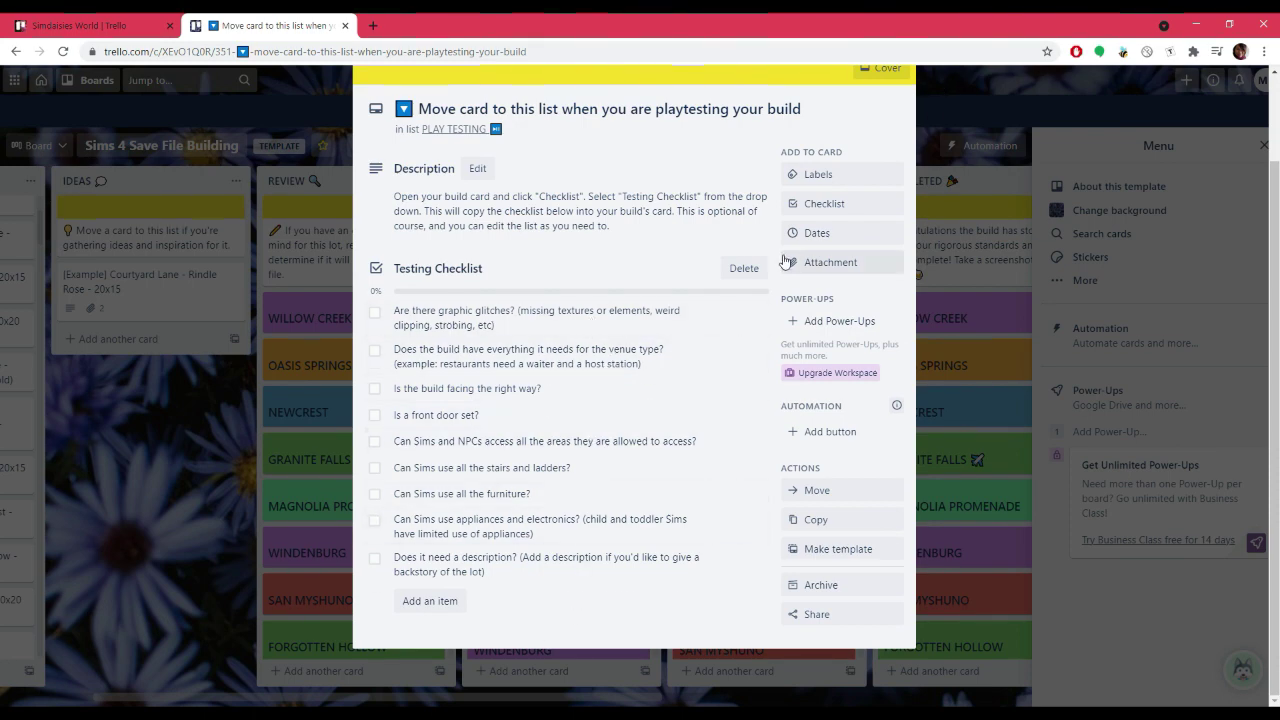
{"action": "scroll", "coordinate": [905, 170], "scroll_direction": "up", "scroll_amount": 1}
{"action": "left_click", "coordinate": [900, 118]}
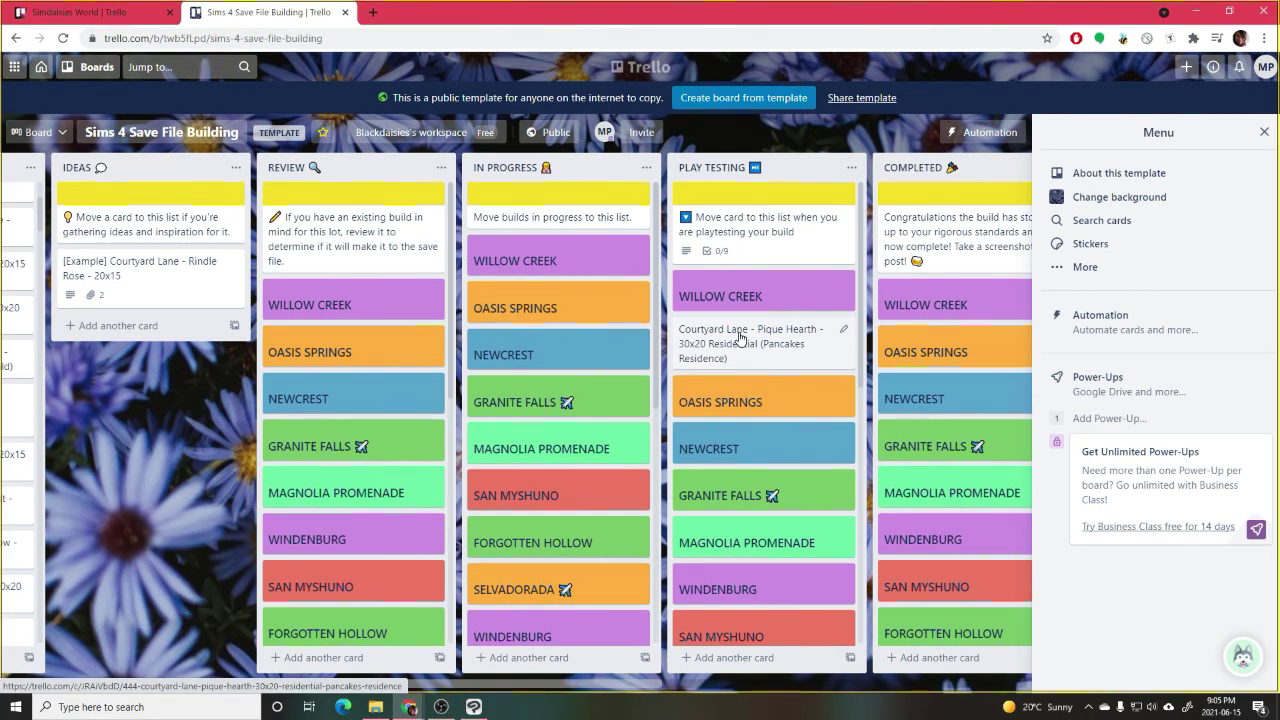
Step: Add a Testing Checklist to the Pique Hearth card, copying its items from the playtesting instruction card
{"action": "left_click", "coordinate": [740, 338]}
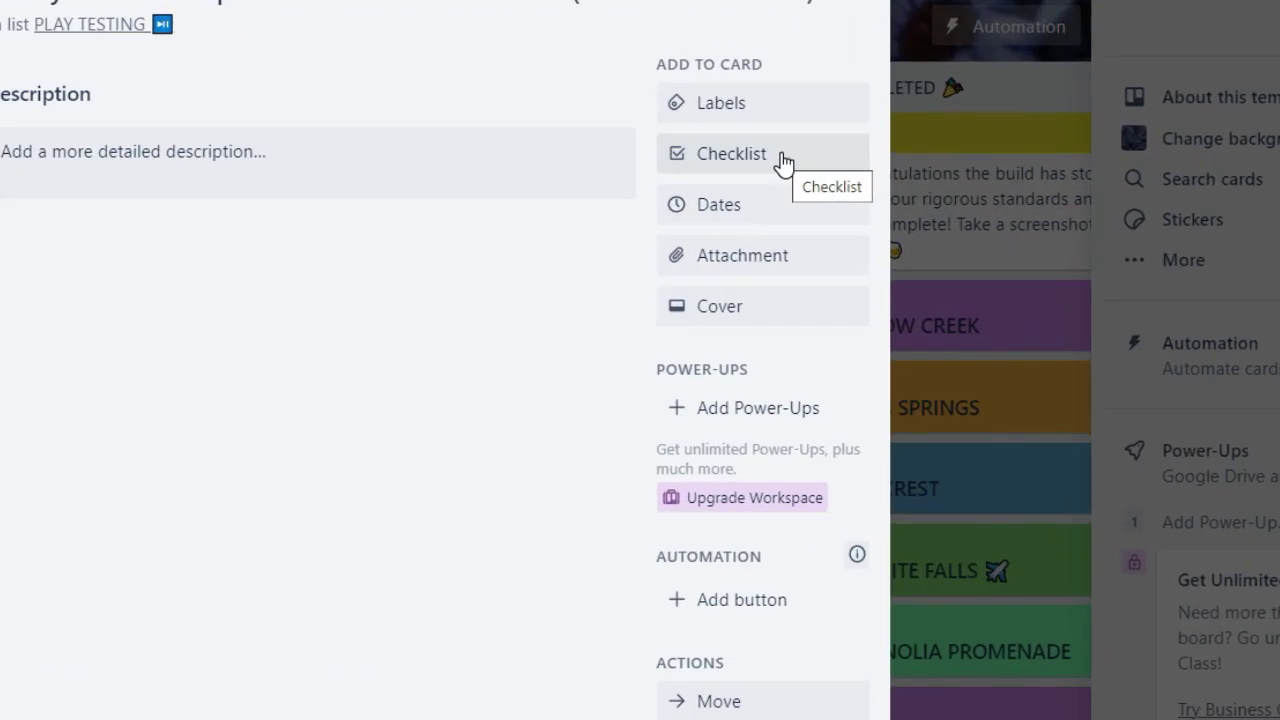
{"action": "left_click", "coordinate": [863, 206]}
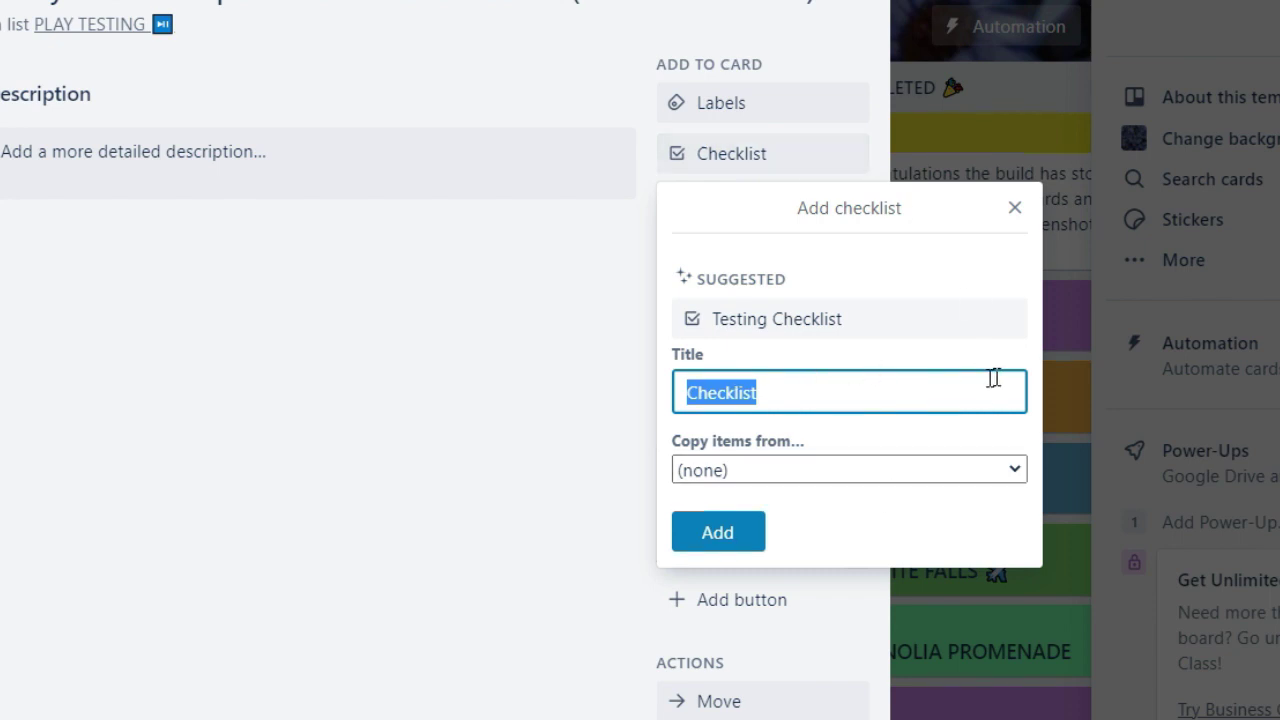
{"action": "left_click", "coordinate": [760, 470]}
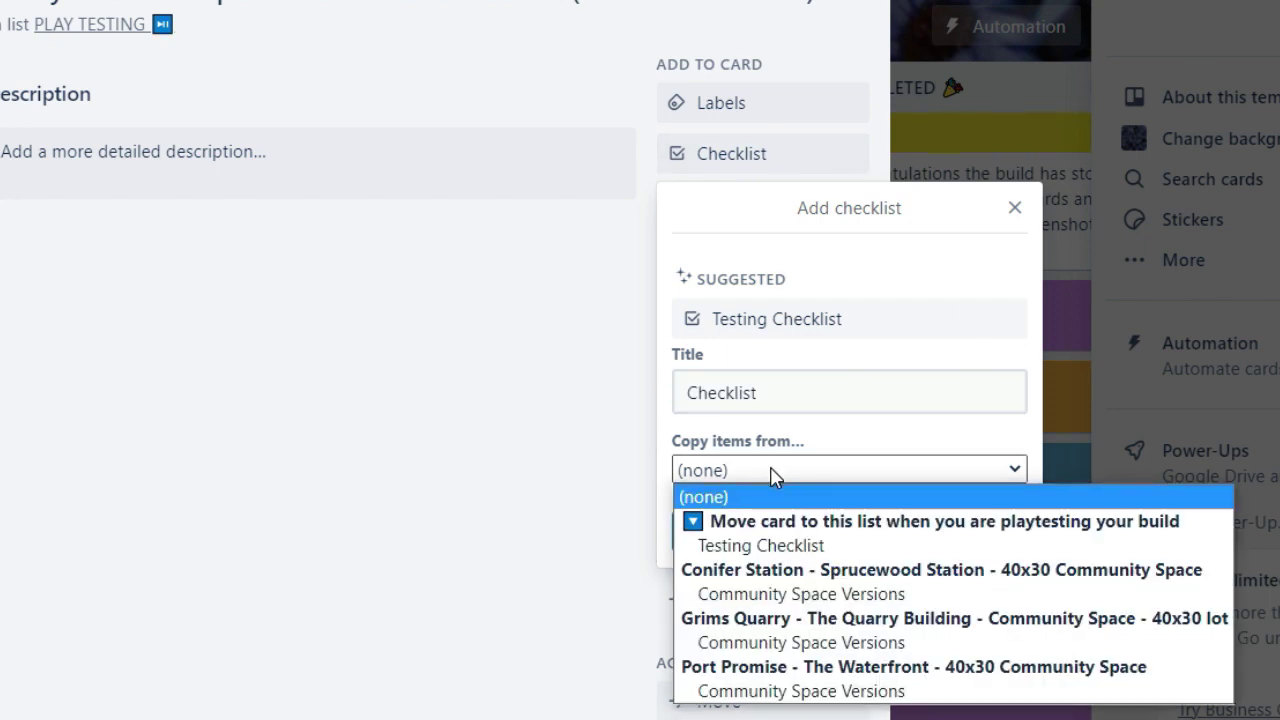
{"action": "left_click", "coordinate": [762, 546]}
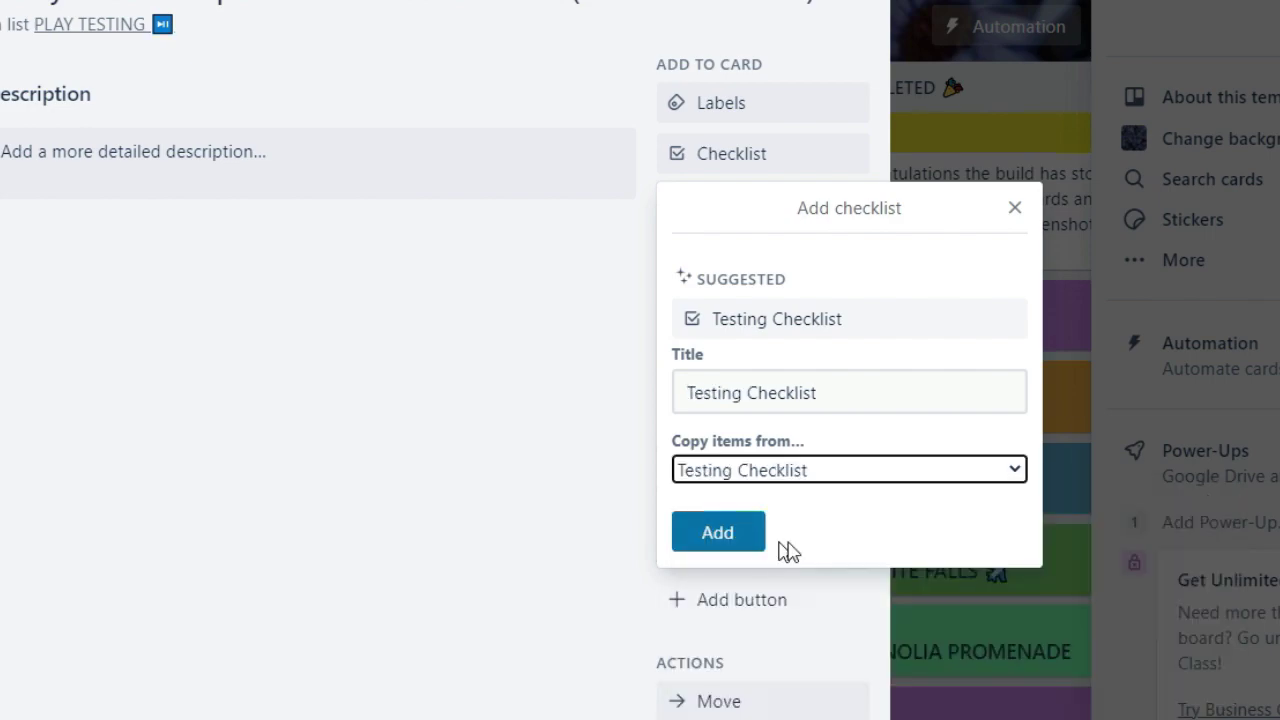
{"action": "left_click", "coordinate": [730, 545]}
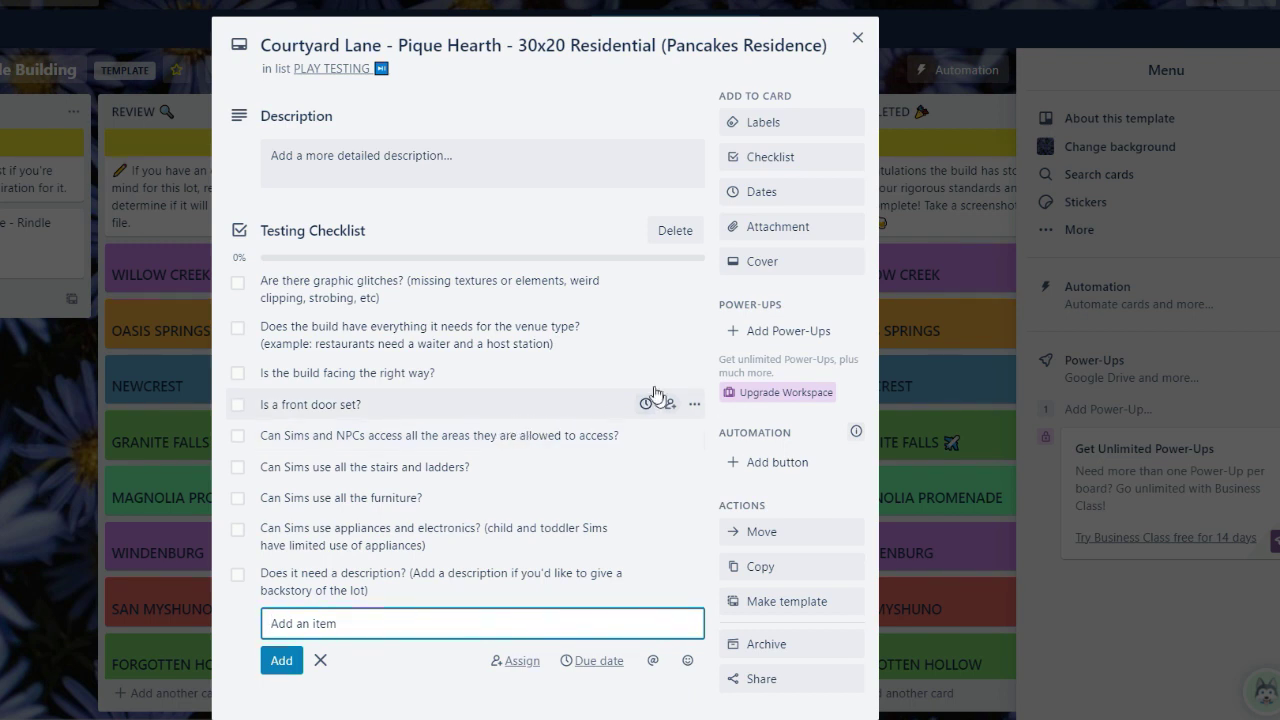
Step: Mark all nine Testing Checklist items on the Pique Hearth card as complete and close the card
{"action": "left_click", "coordinate": [238, 284]}
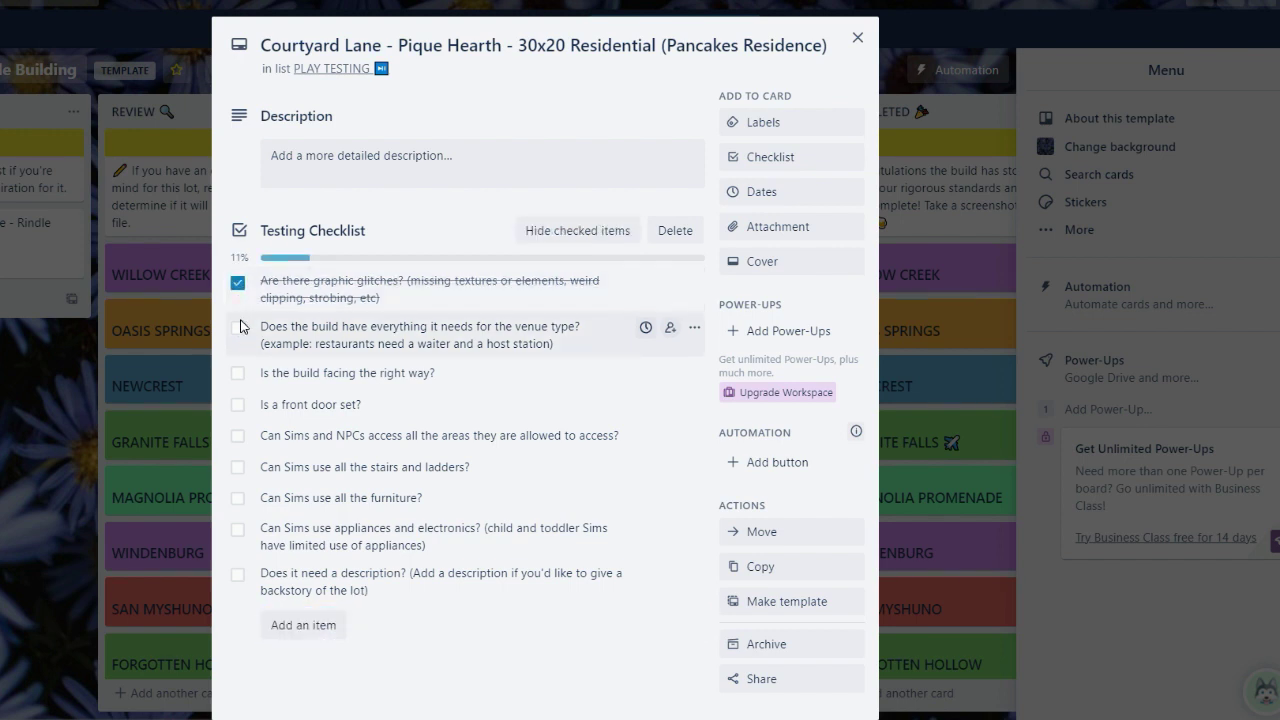
{"action": "left_click", "coordinate": [239, 330]}
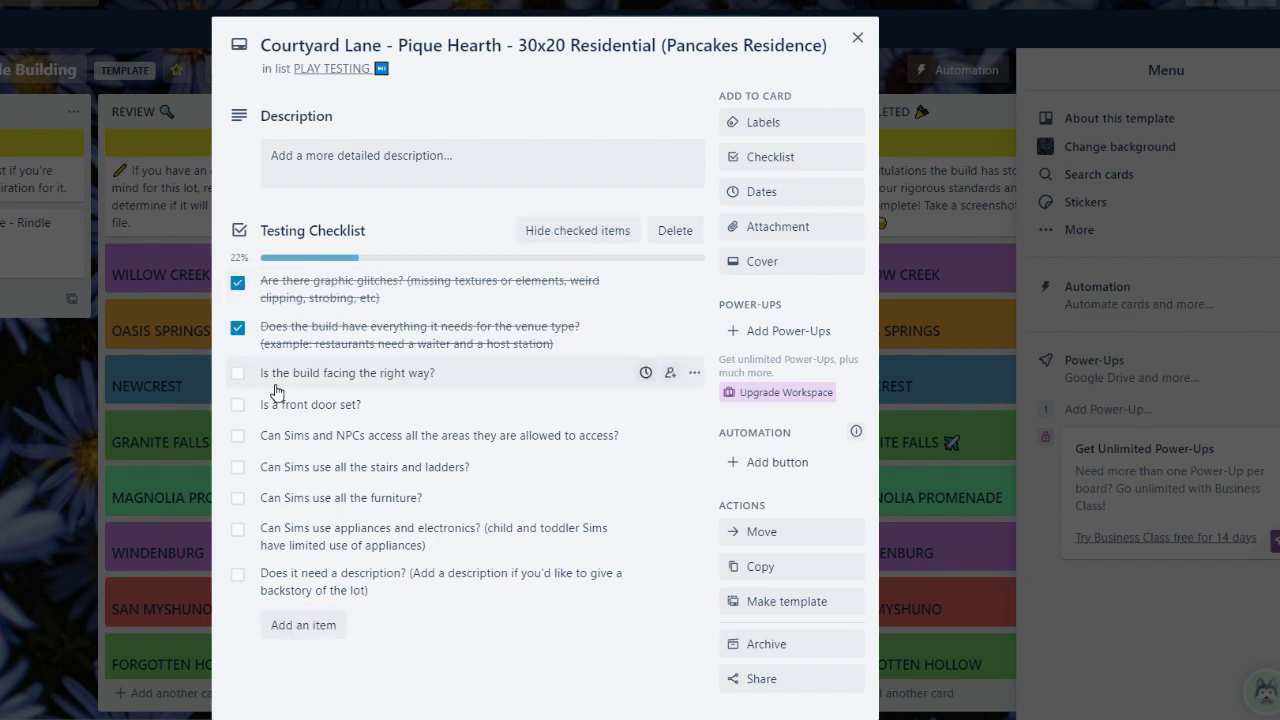
{"action": "left_click", "coordinate": [240, 376]}
{"action": "left_click", "coordinate": [239, 405]}
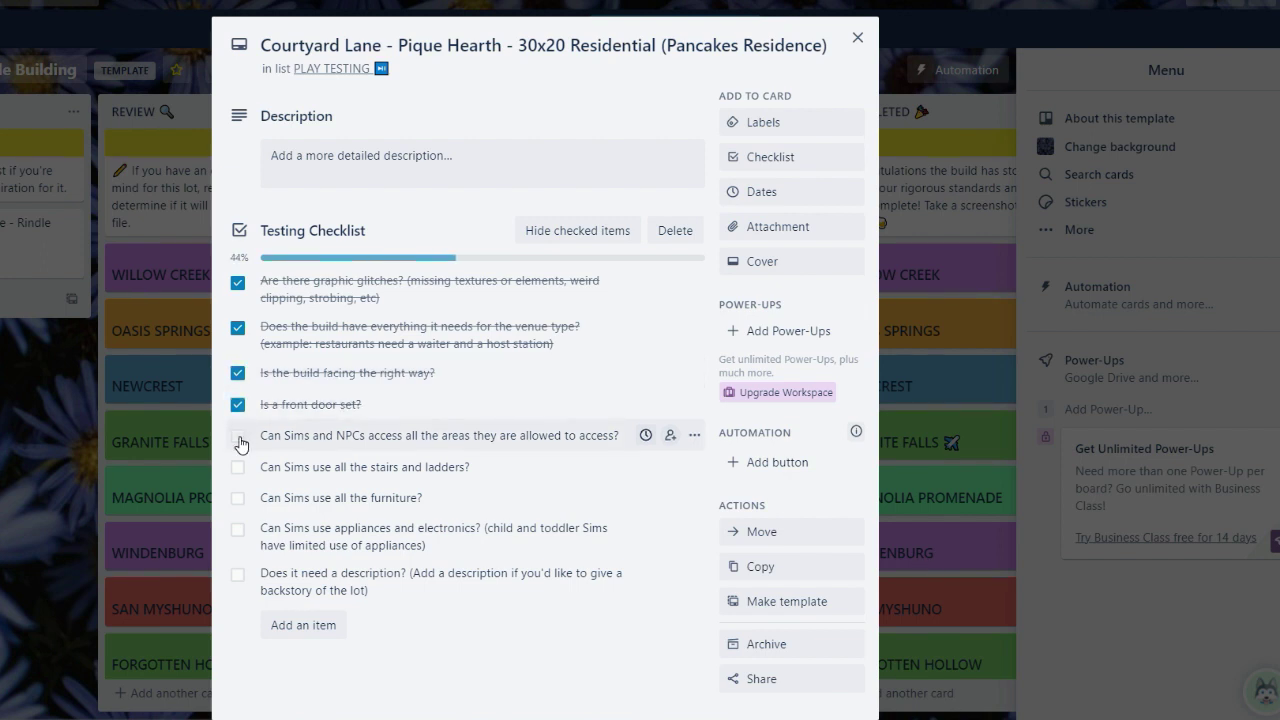
{"action": "left_click", "coordinate": [239, 437]}
{"action": "left_click", "coordinate": [240, 467]}
{"action": "left_click", "coordinate": [239, 498]}
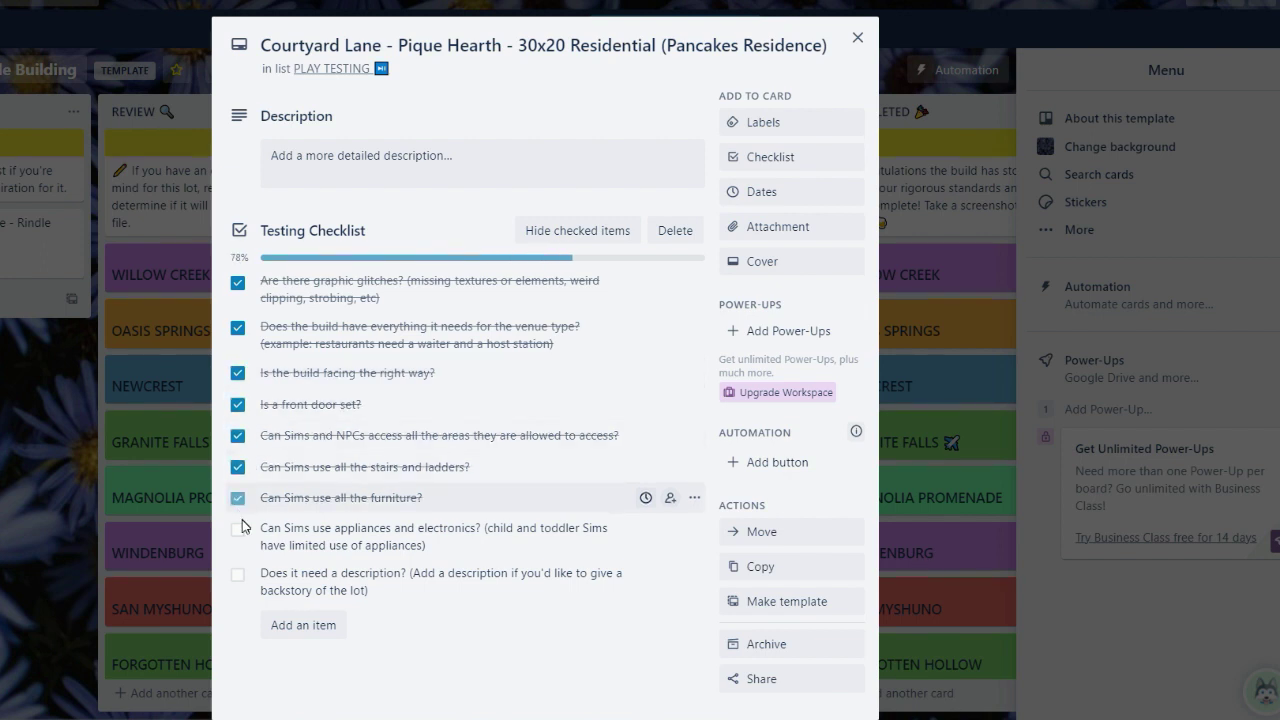
{"action": "left_click", "coordinate": [240, 529]}
{"action": "left_click", "coordinate": [239, 578]}
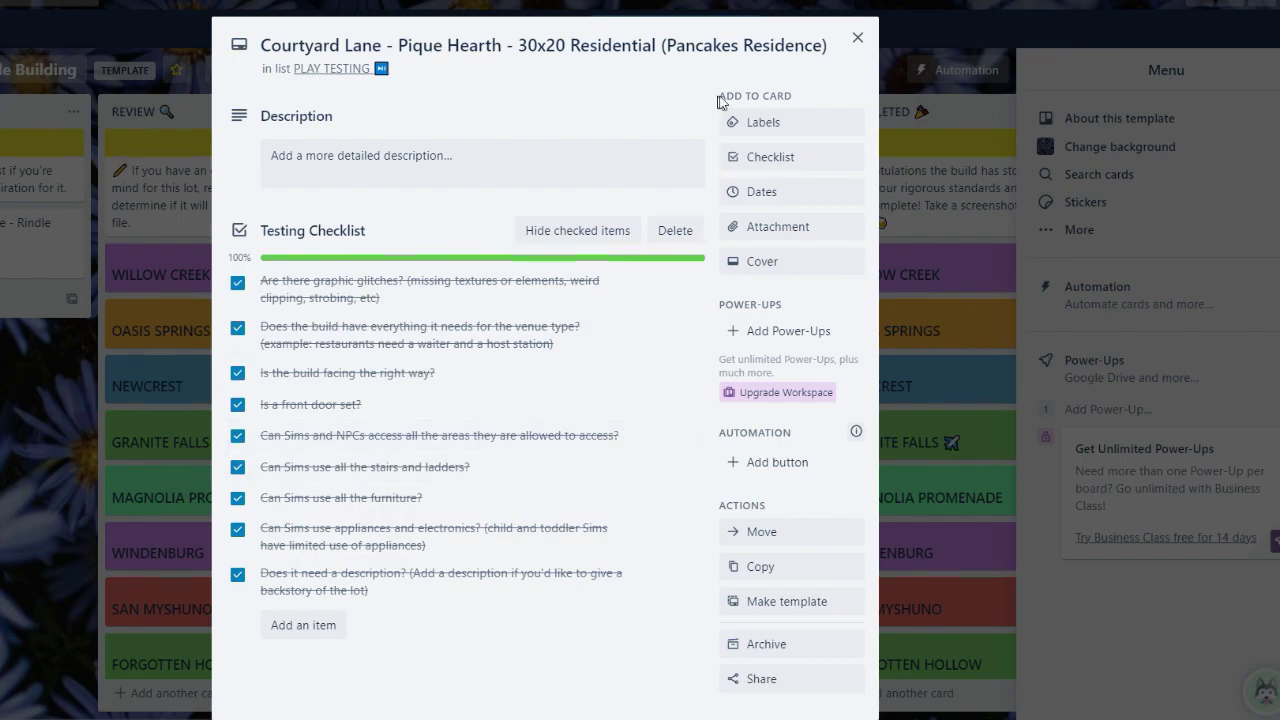
{"action": "left_click", "coordinate": [857, 38]}
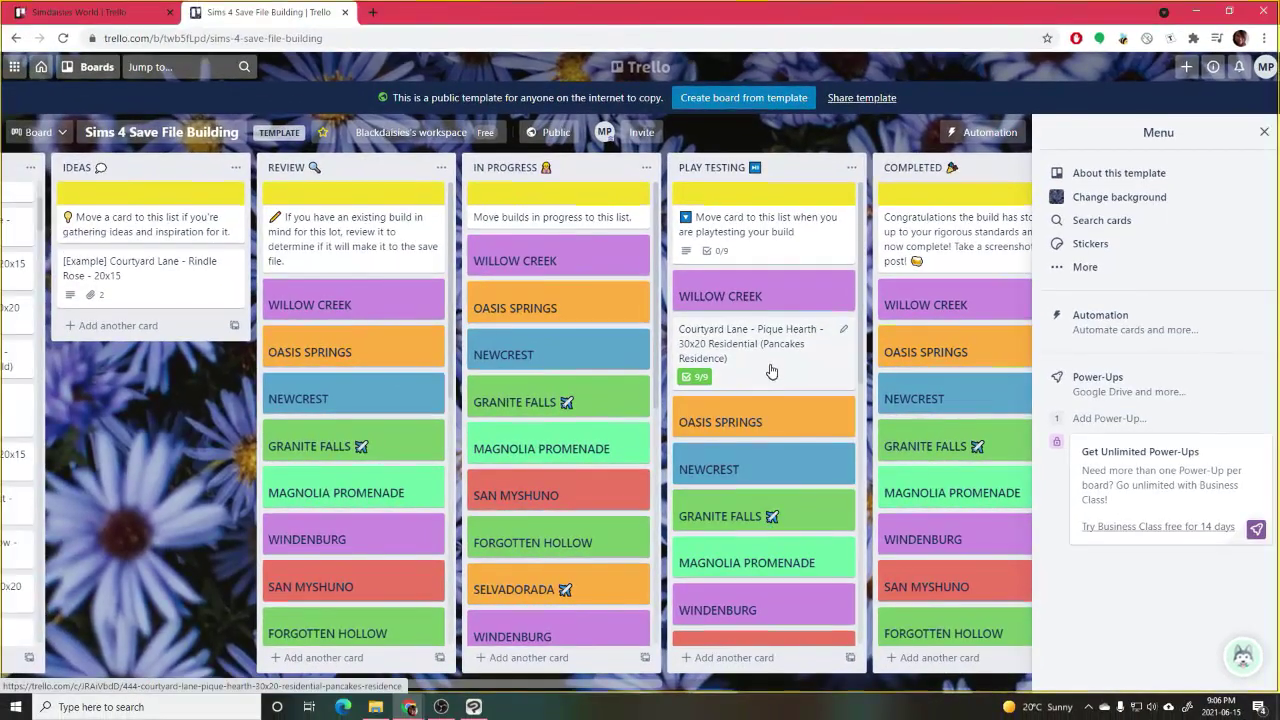
Step: Move the Pique Hearth card under WILLOW CREEK in IN PROGRESS and return it to WILLOW CREEK in PLAY TESTING
{"action": "left_click_drag", "start_coordinate": [772, 364], "coordinate": [573, 325]}
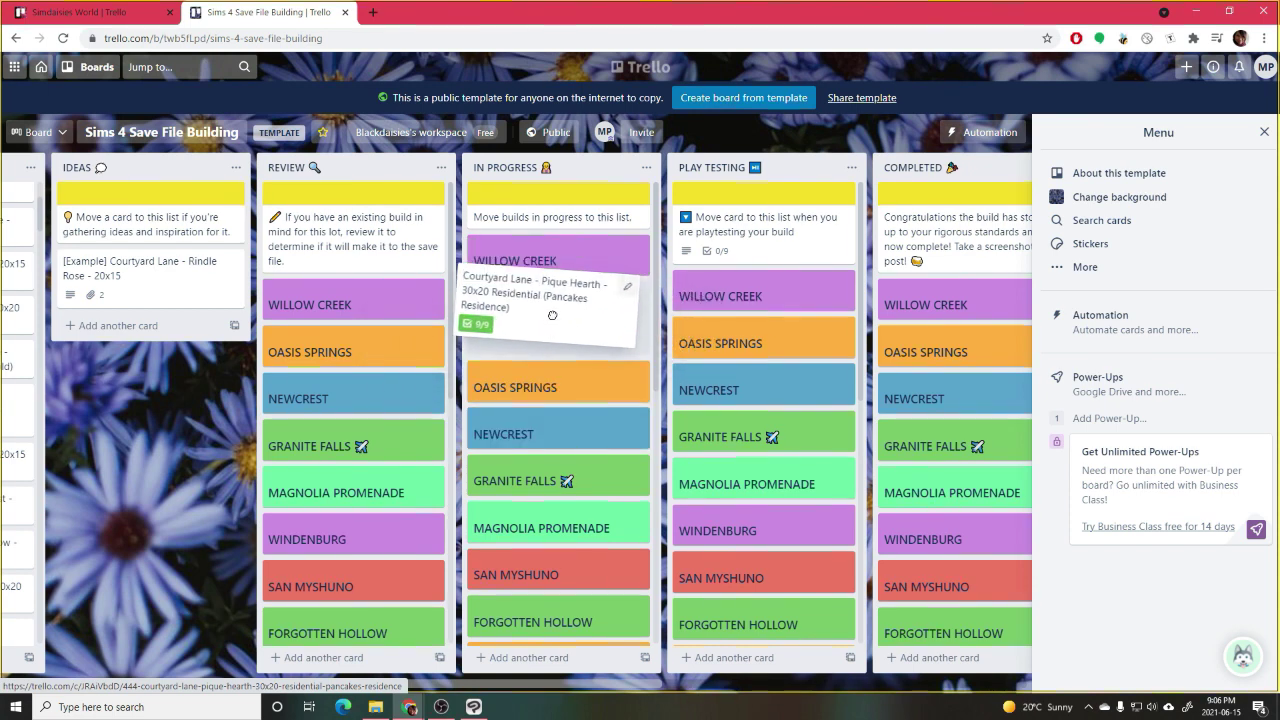
{"action": "left_click_drag", "start_coordinate": [716, 318], "coordinate": [740, 340]}
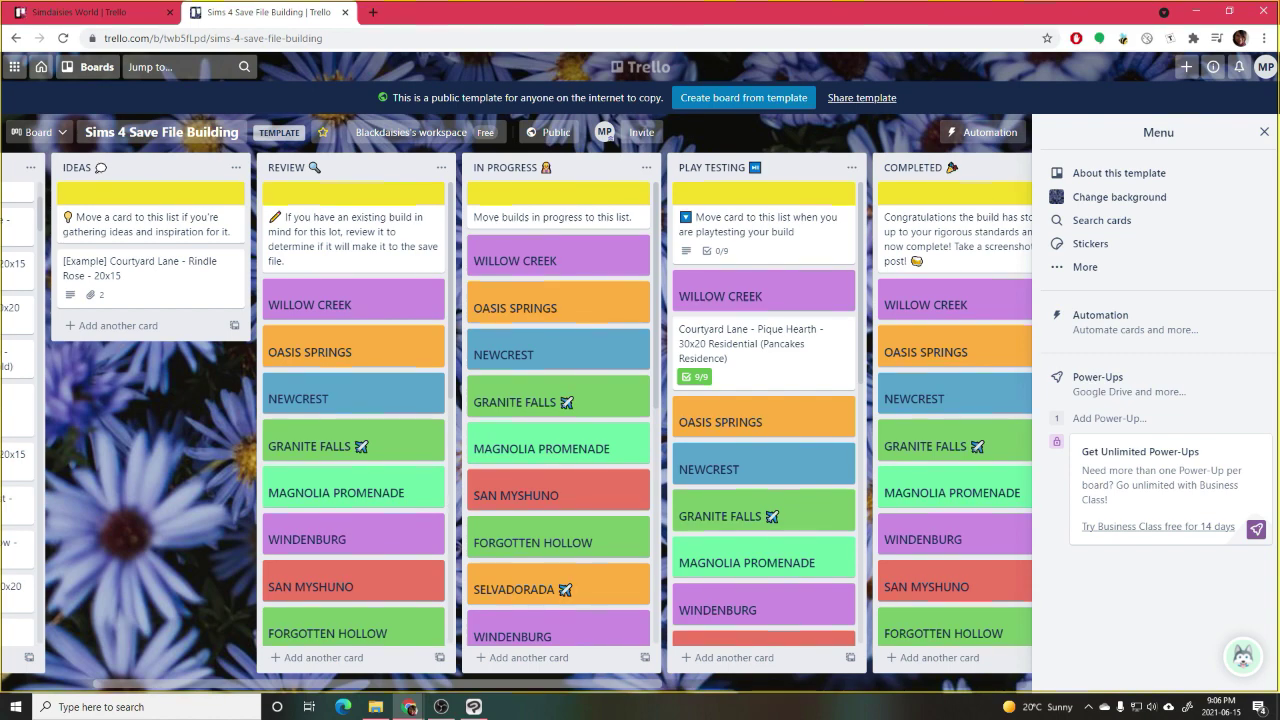
Step: Review the available labels on the Foundry Cove - Bargain Bend card in the WORLDS list, and close the card
{"action": "left_click_drag", "start_coordinate": [390, 688], "coordinate": [143, 685]}
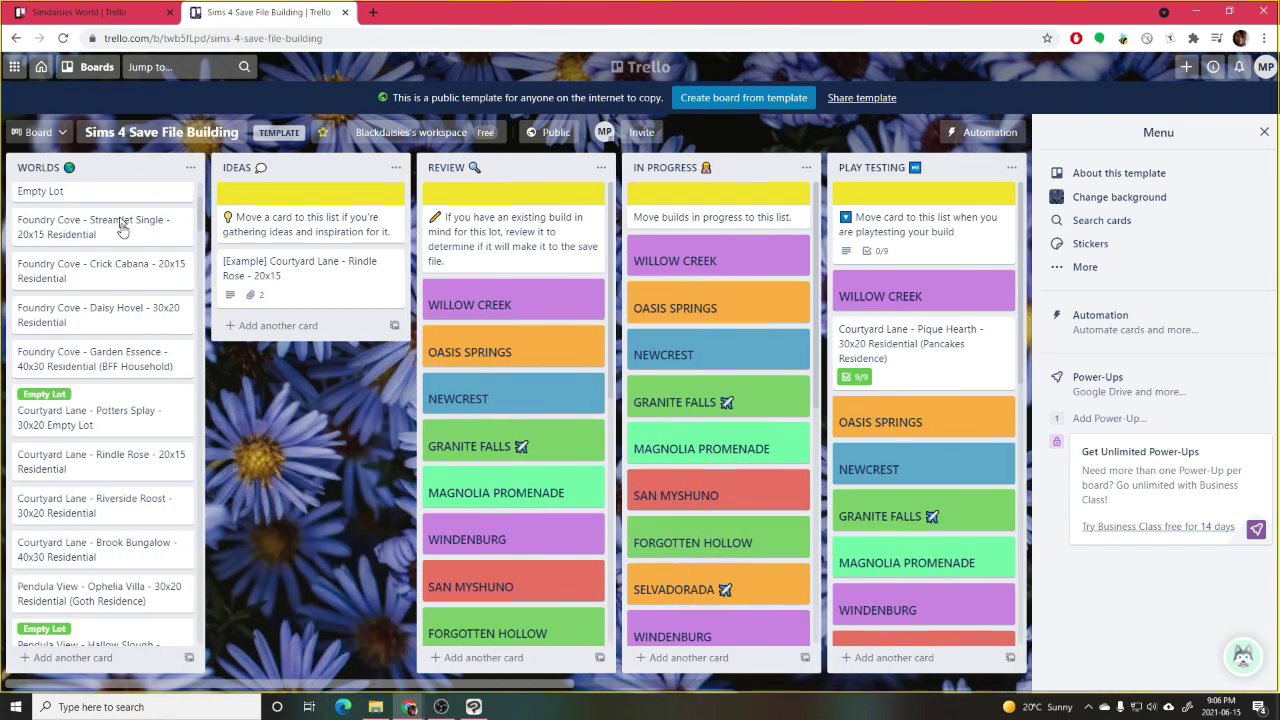
{"action": "scroll", "coordinate": [146, 252], "scroll_direction": "down", "scroll_amount": 1}
{"action": "scroll", "coordinate": [148, 251], "scroll_direction": "up", "scroll_amount": 2}
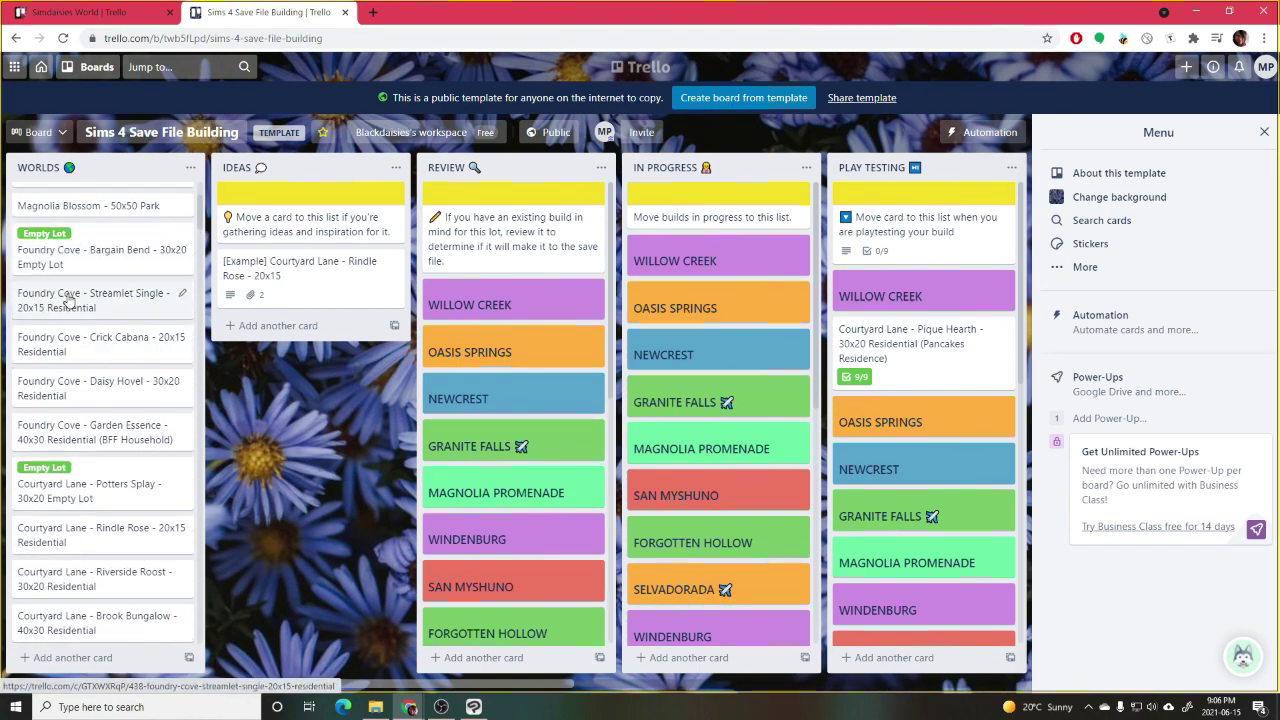
{"action": "left_click", "coordinate": [57, 236]}
{"action": "left_click", "coordinate": [31, 236]}
{"action": "left_click", "coordinate": [120, 252]}
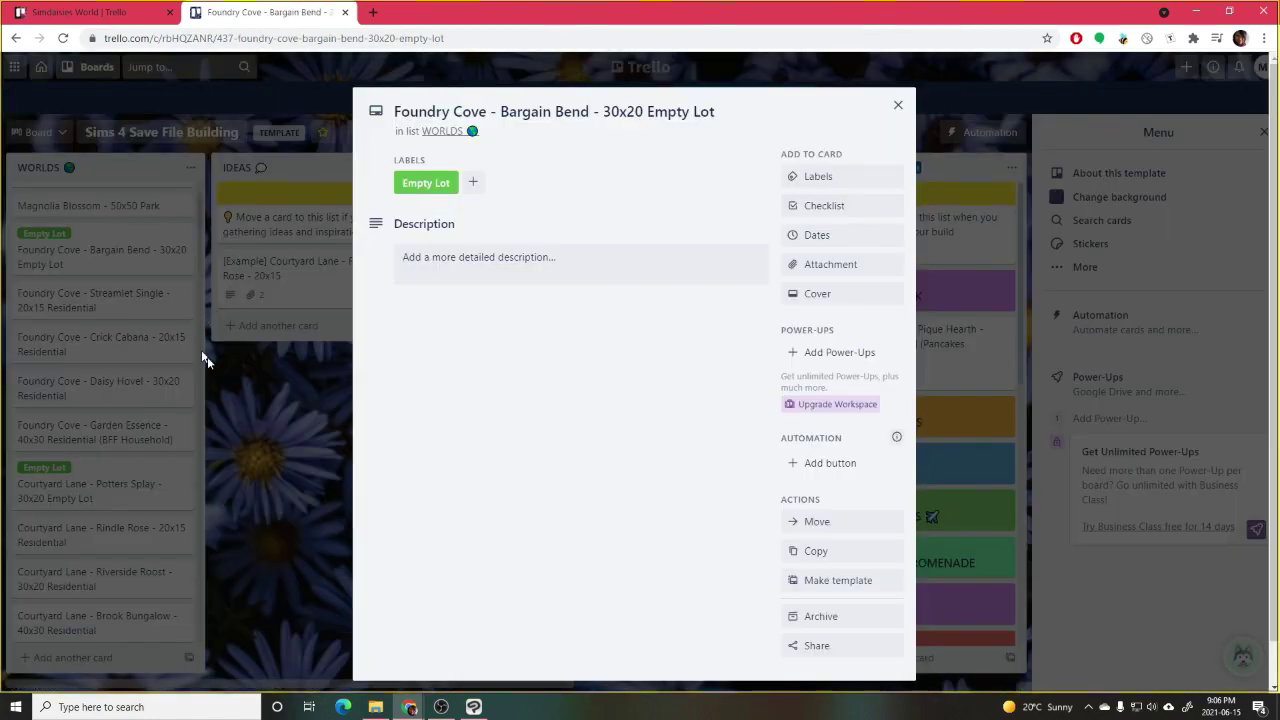
{"action": "left_click", "coordinate": [833, 177]}
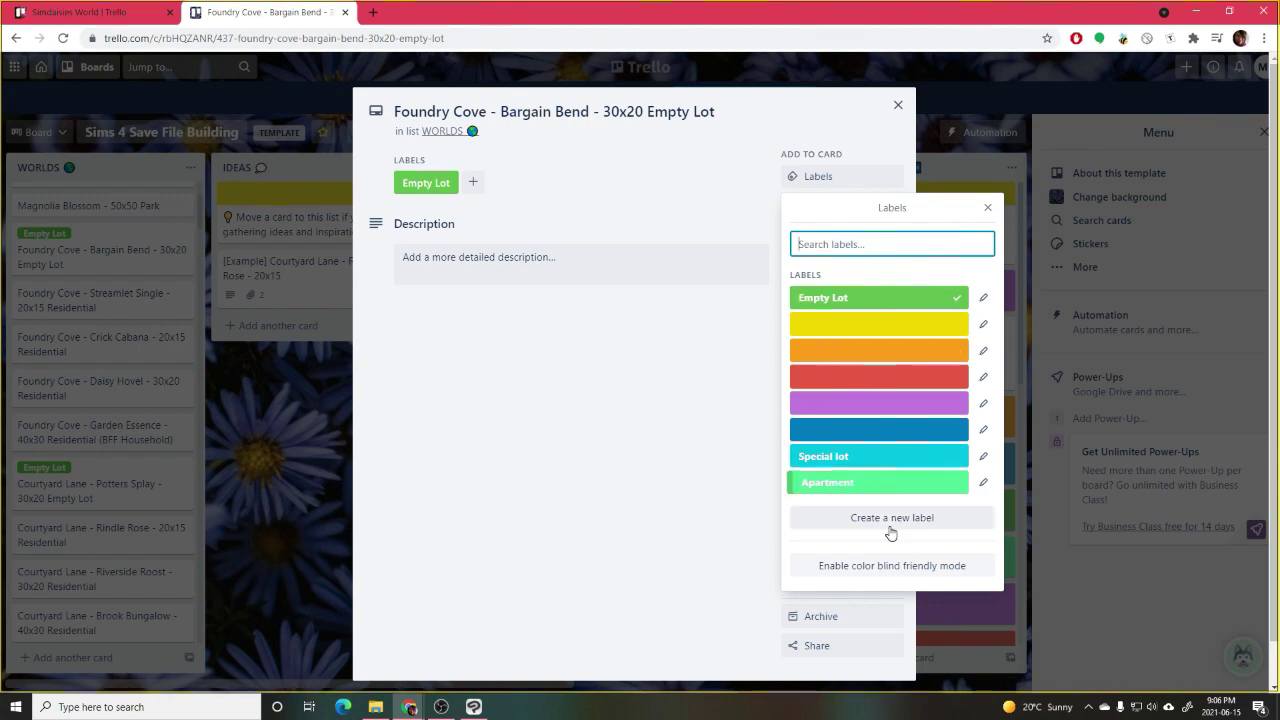
{"action": "left_click", "coordinate": [987, 207]}
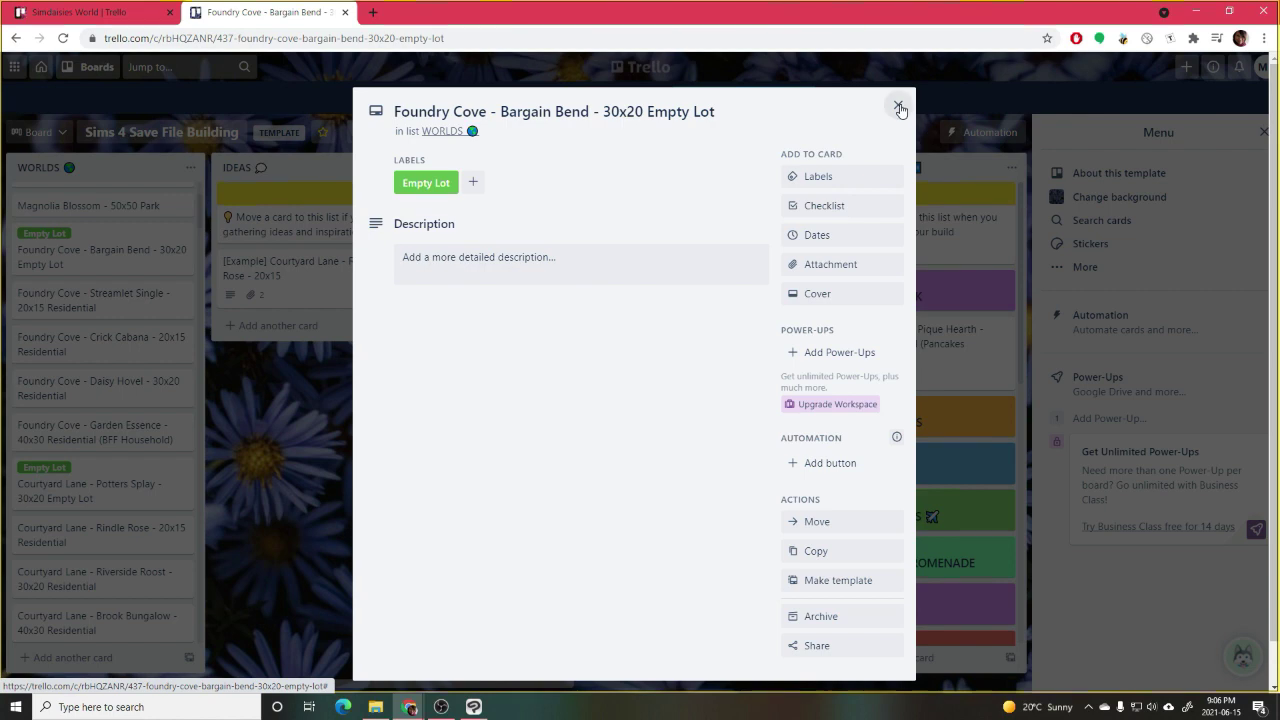
{"action": "left_click", "coordinate": [898, 107]}
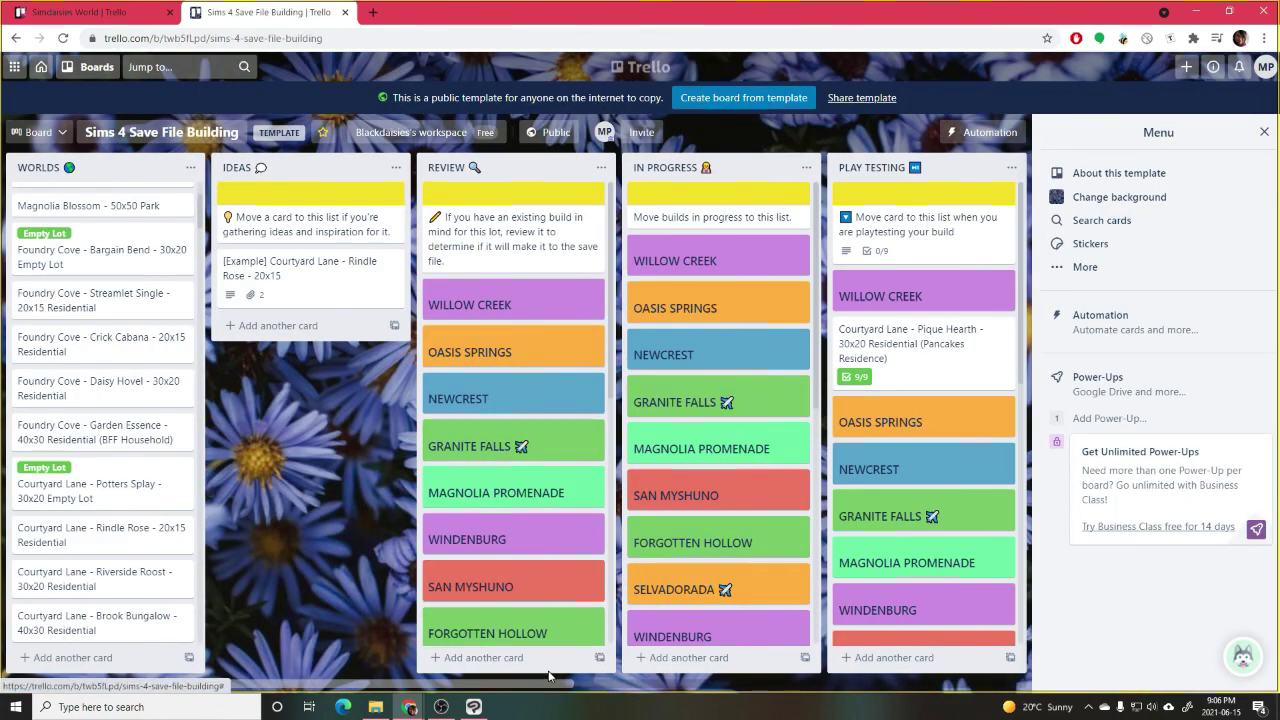
Step: Move the Pique Hearth card from PLAY TESTING to under WILLOW CREEK in the COMPLETED list
{"action": "left_click_drag", "start_coordinate": [540, 686], "coordinate": [765, 686]}
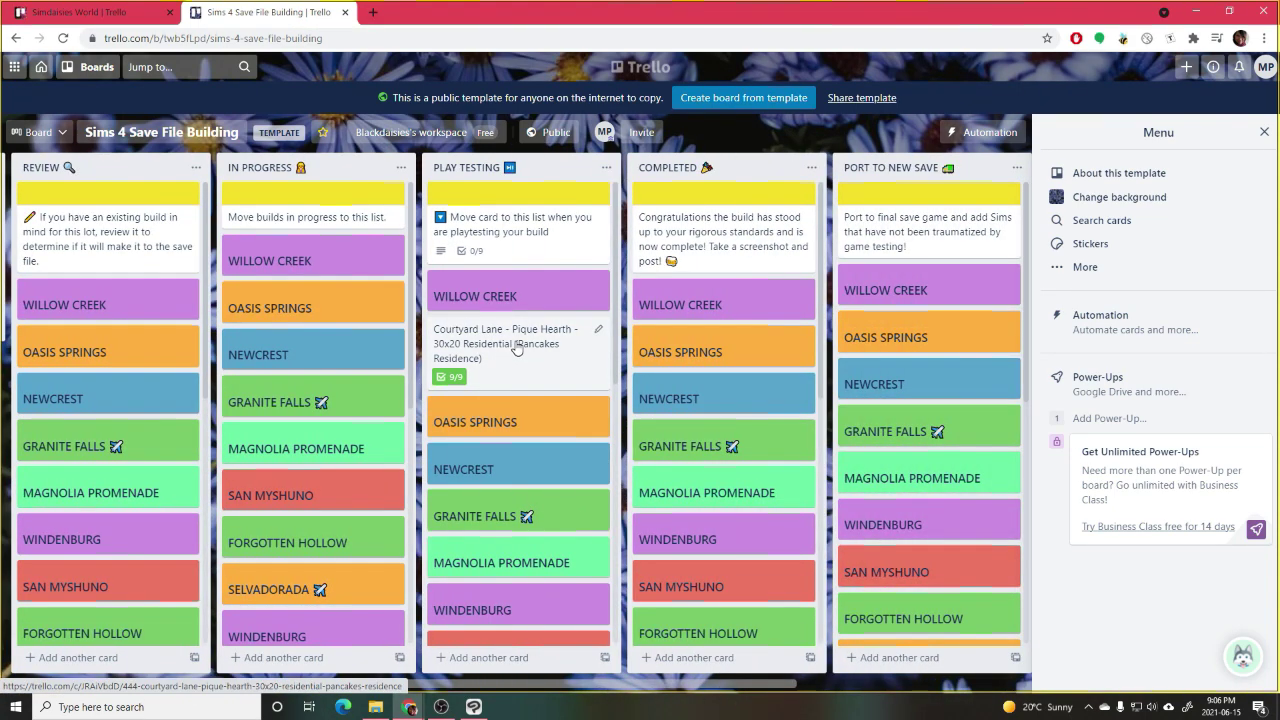
{"action": "left_click_drag", "start_coordinate": [536, 343], "coordinate": [716, 322]}
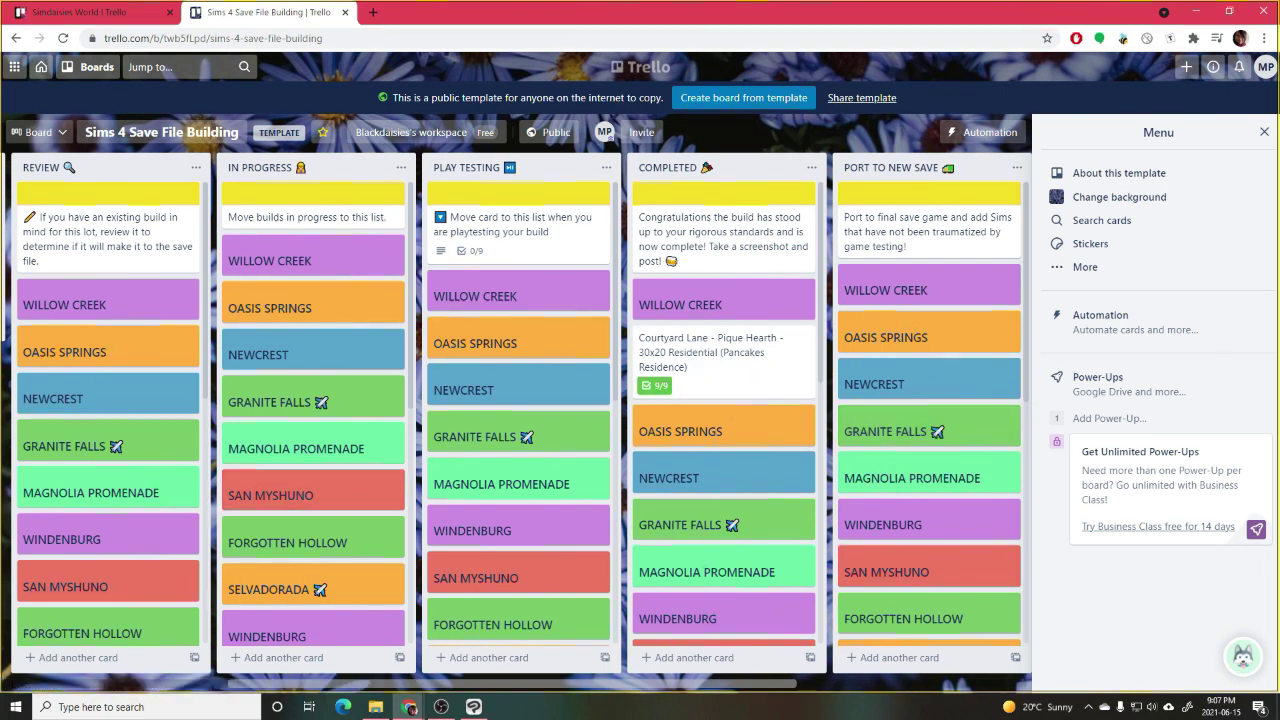
Step: Copy the TEMPLATE list as HOUSEHOLDS and place the new list between COMPLETED and PORT TO NEW SAVE
{"action": "left_click_drag", "start_coordinate": [571, 691], "coordinate": [781, 691]}
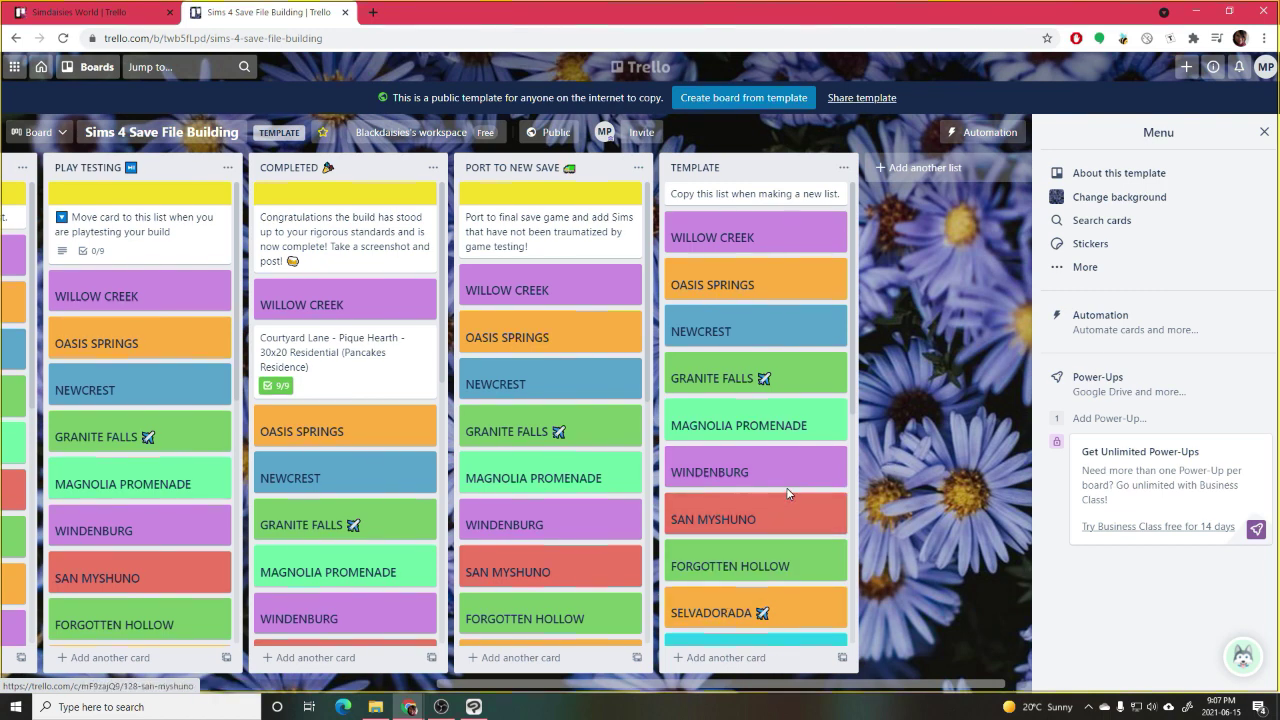
{"action": "left_click", "coordinate": [843, 167]}
{"action": "left_click", "coordinate": [866, 254]}
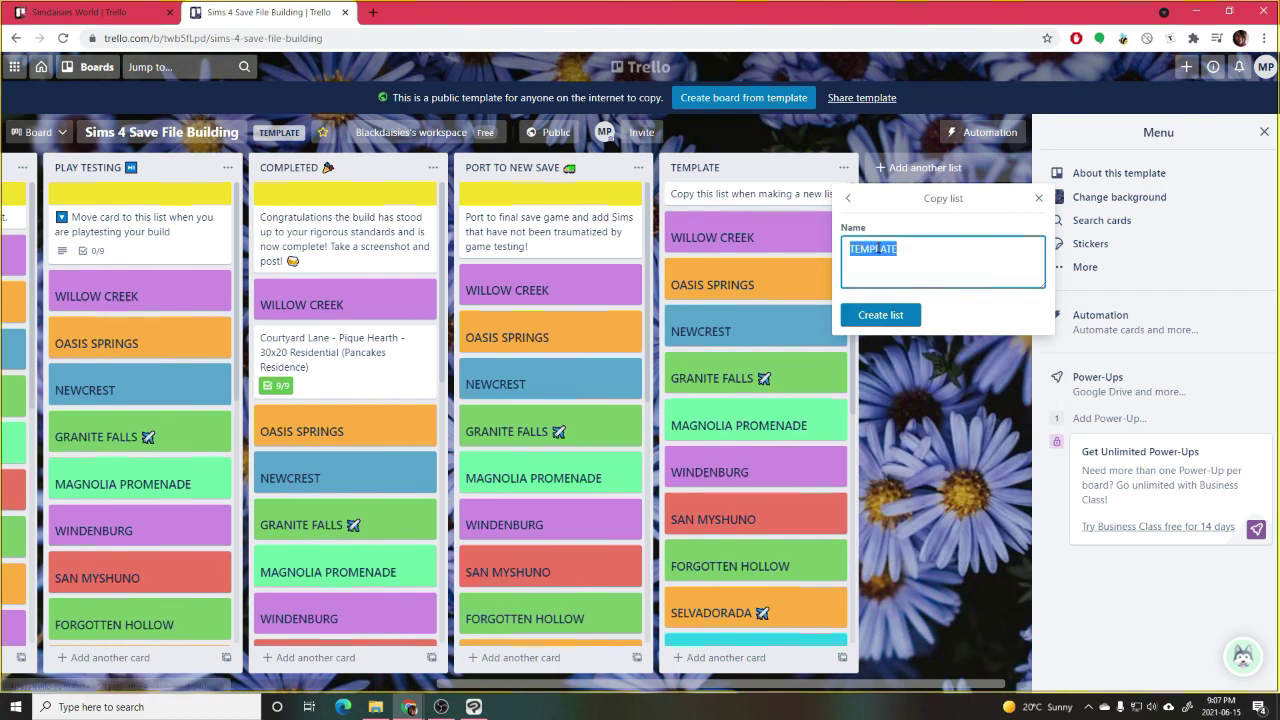
{"action": "type", "text": "Ho"}
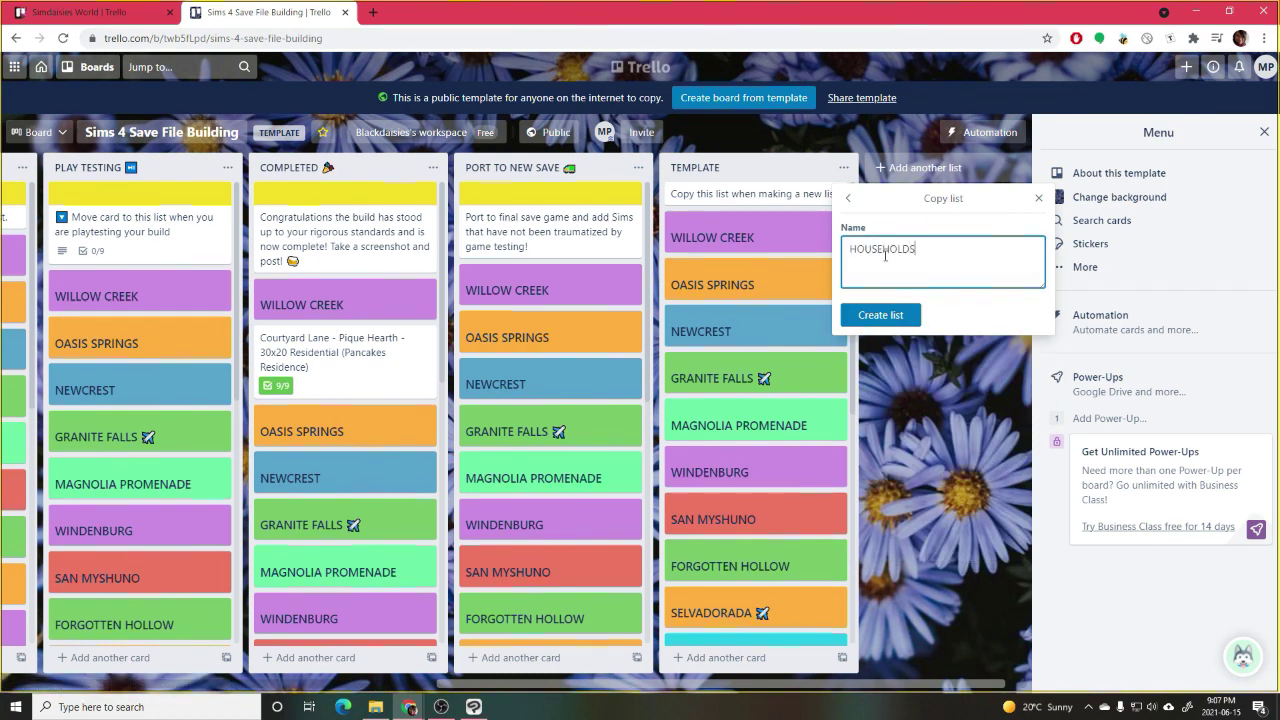
{"action": "left_click", "coordinate": [884, 314]}
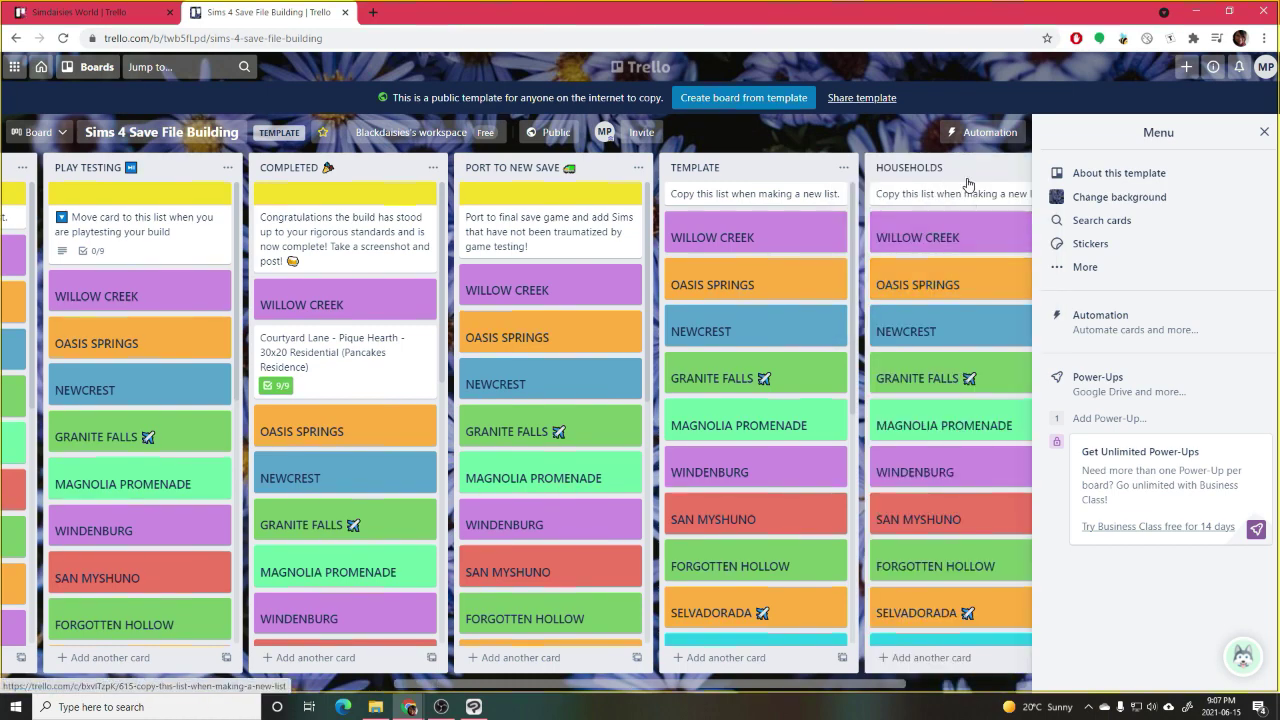
{"action": "left_click_drag", "start_coordinate": [963, 171], "coordinate": [555, 210]}
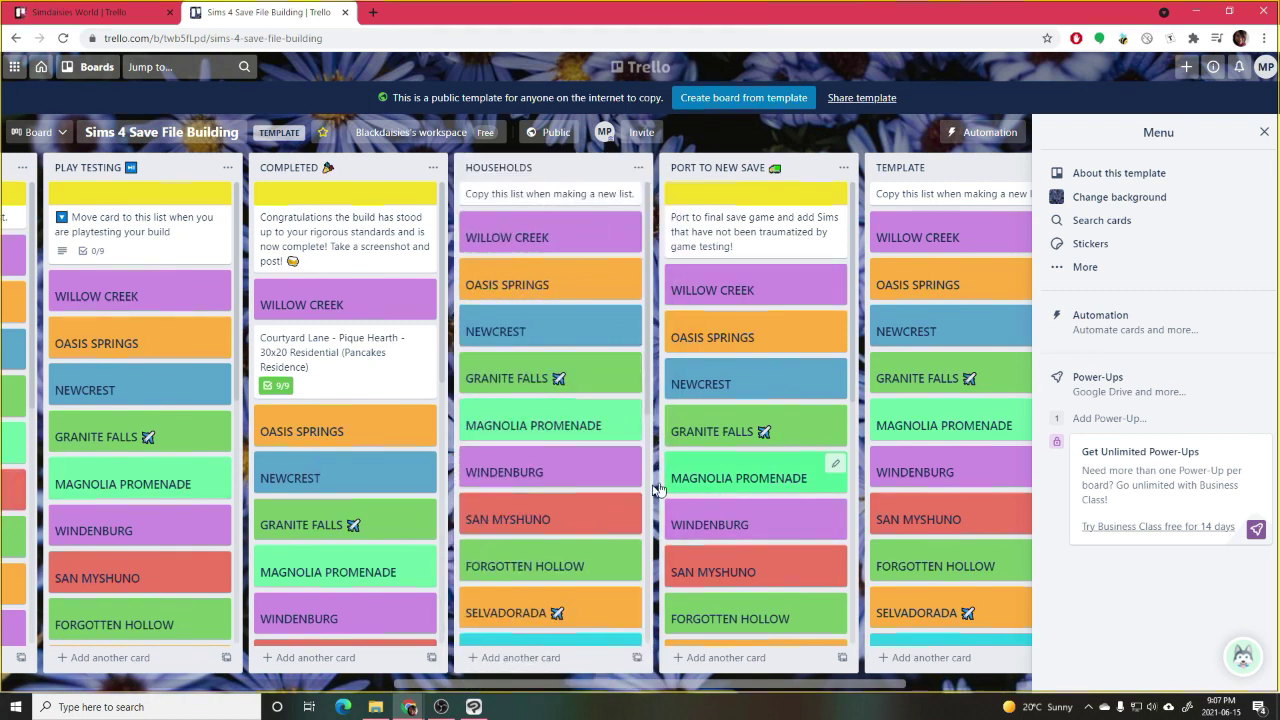
{"action": "scroll", "coordinate": [640, 494], "scroll_direction": "down", "scroll_amount": 1}
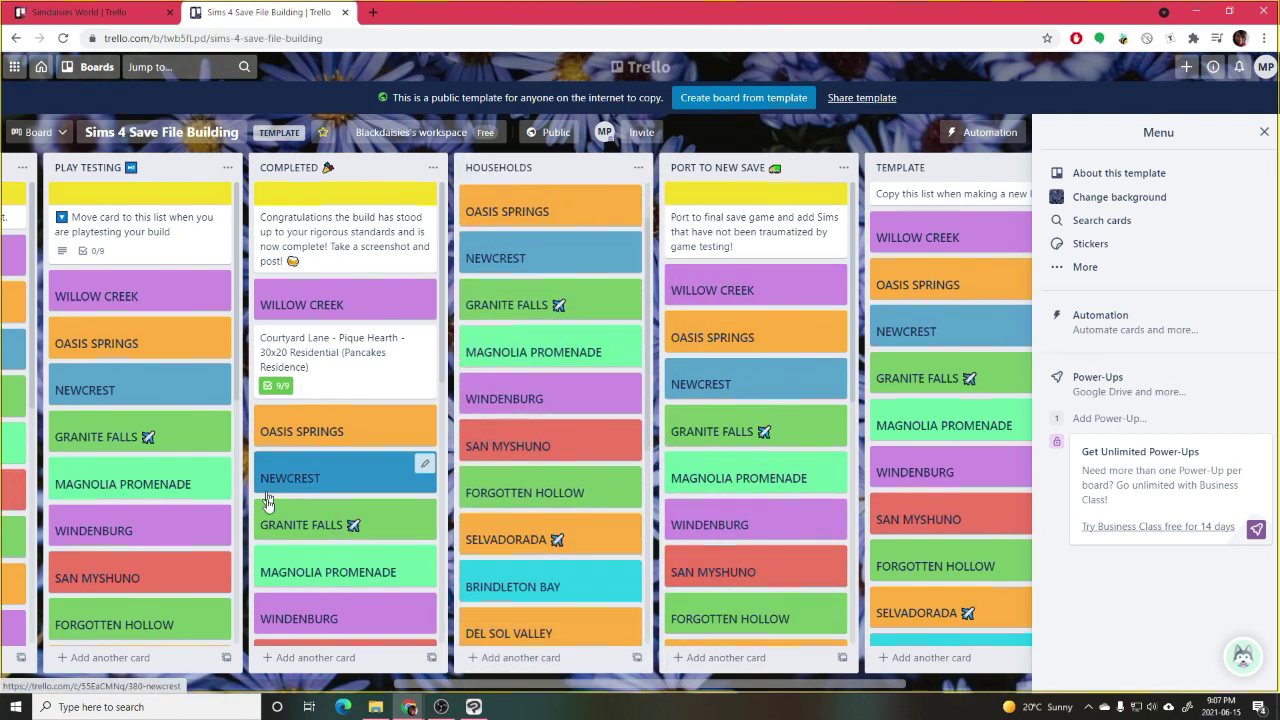
Step: Look through the world card templates available for the WORLDS list, and close the template picker
{"action": "scroll", "coordinate": [316, 670], "scroll_direction": "left", "scroll_amount": 8}
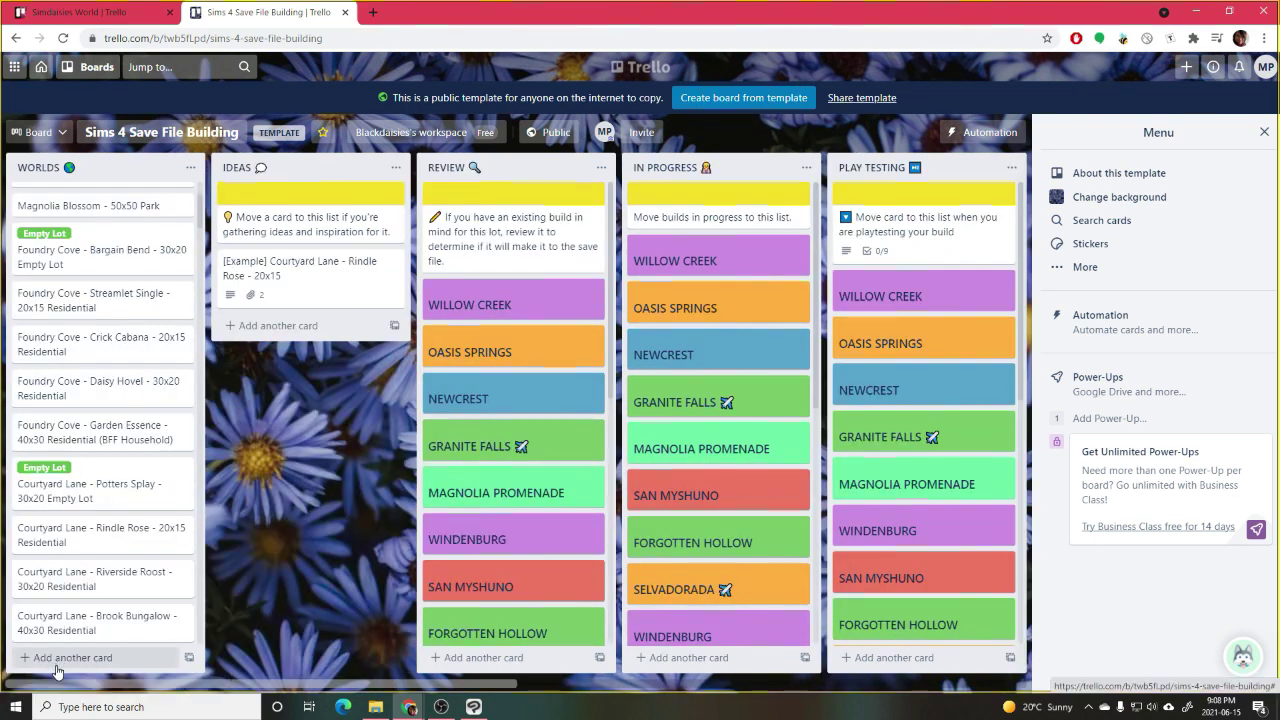
{"action": "left_click", "coordinate": [189, 659]}
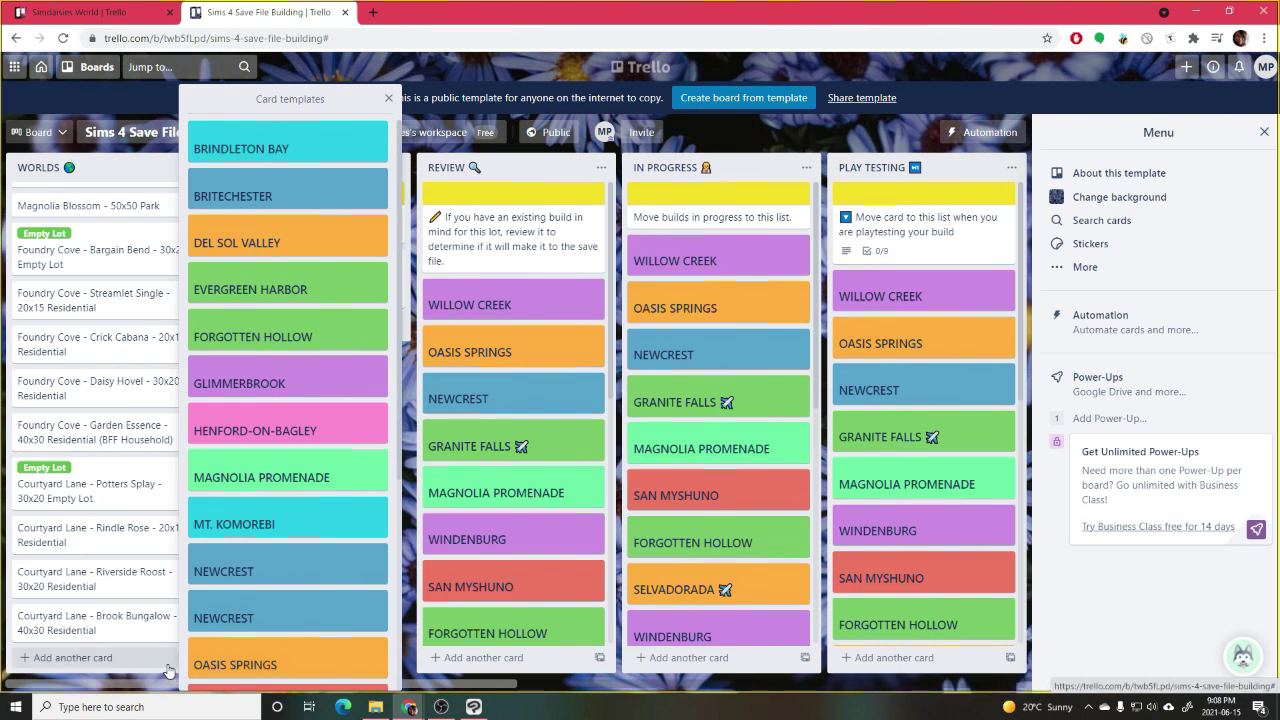
{"action": "scroll", "coordinate": [277, 629], "scroll_direction": "down", "scroll_amount": 3}
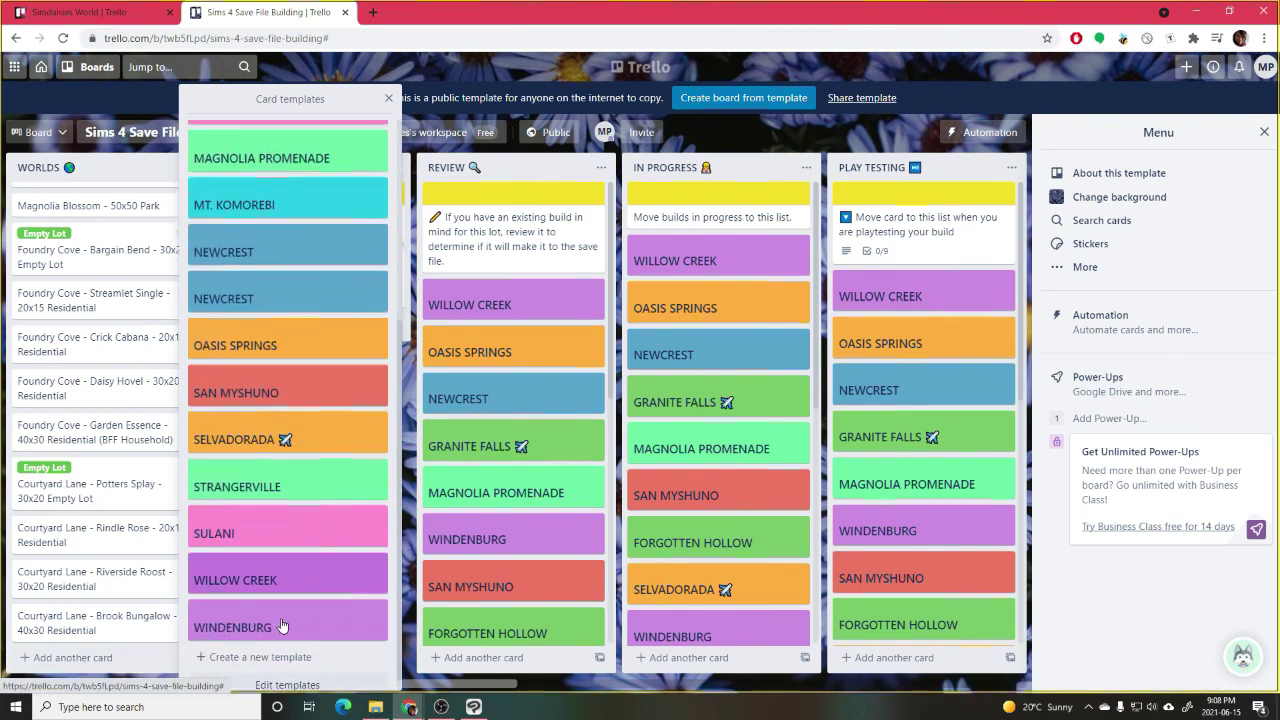
{"action": "scroll", "coordinate": [294, 610], "scroll_direction": "up", "scroll_amount": 2}
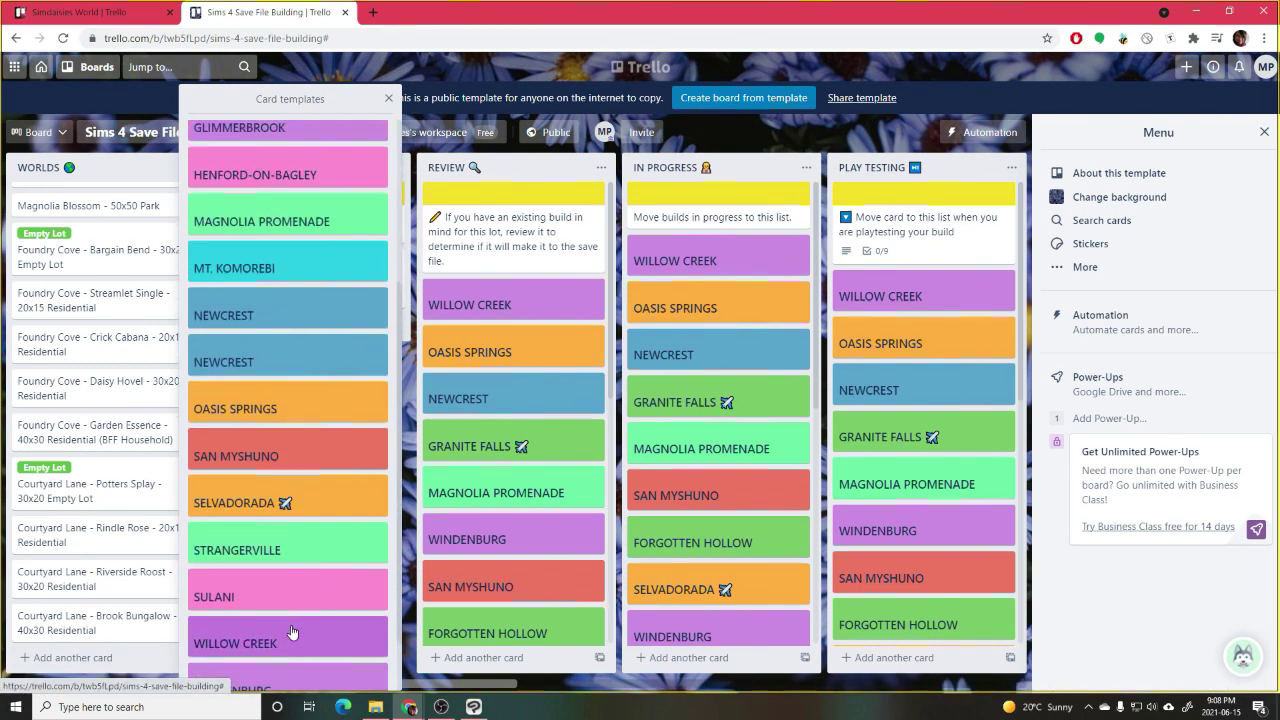
{"action": "left_click", "coordinate": [389, 98]}
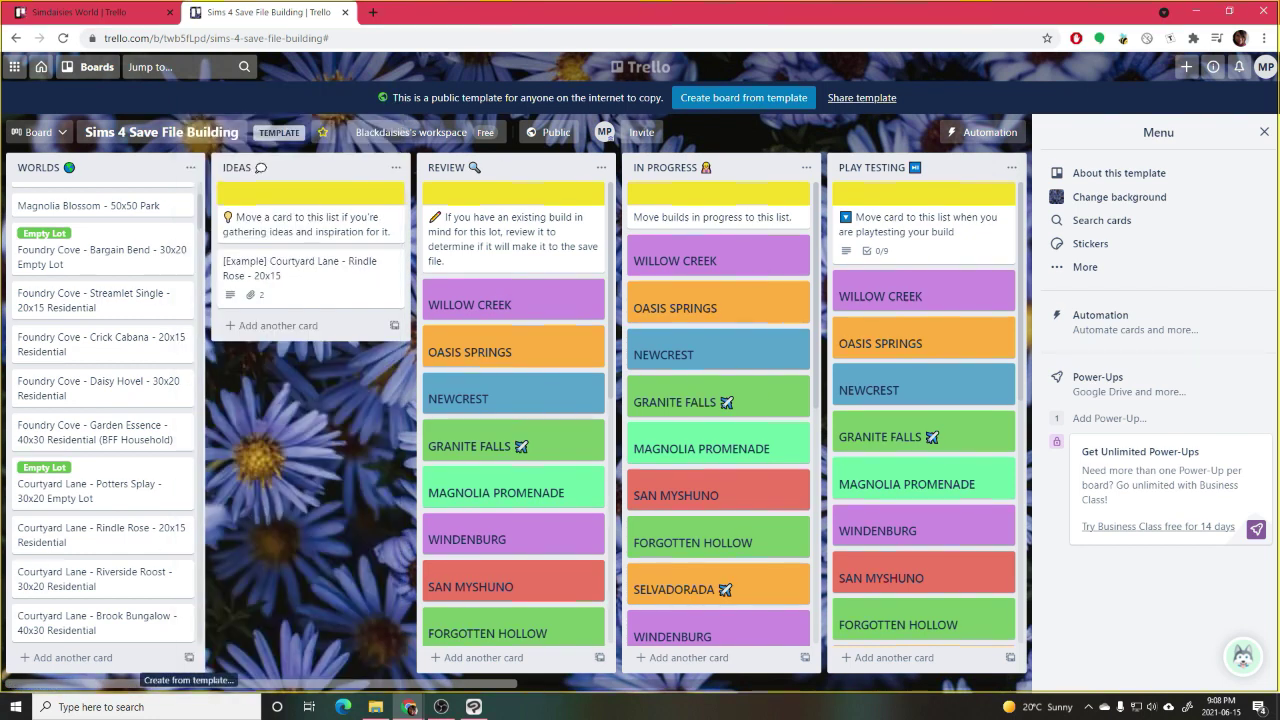